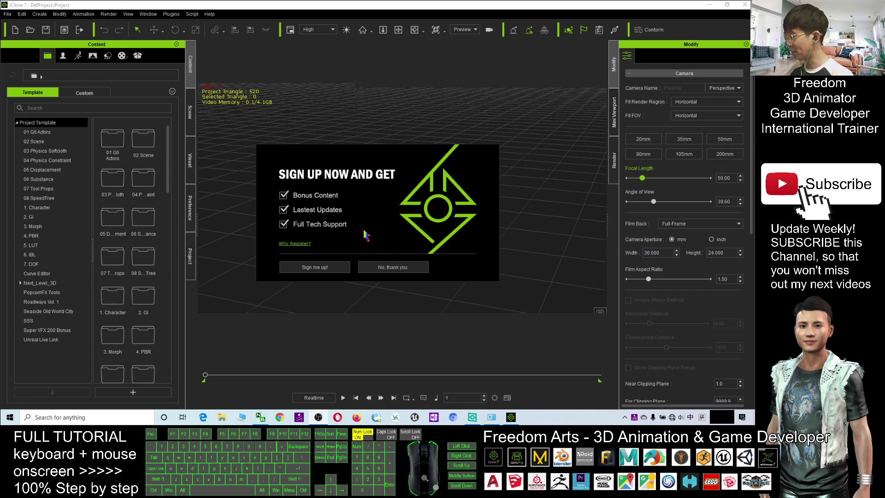
- Decline the sign-up offer and add the Heidi avatar from the 01_G6 Character folder to the empty scene
click(395, 267)
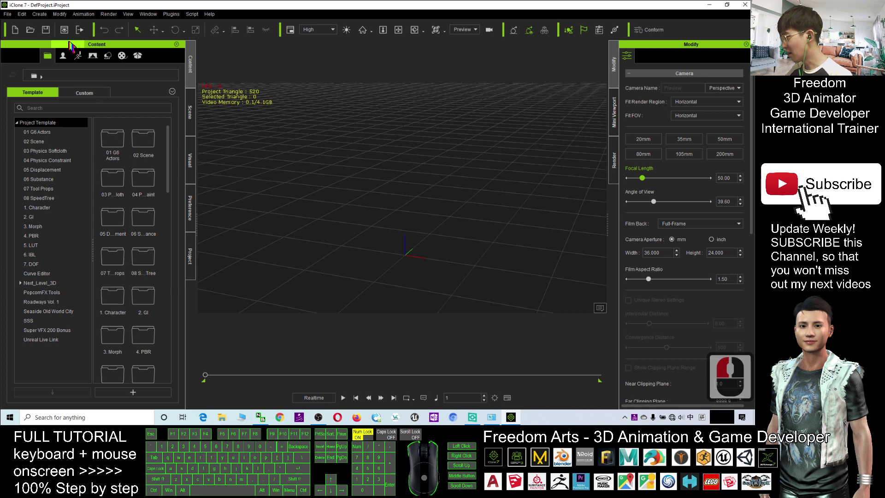
click(63, 56)
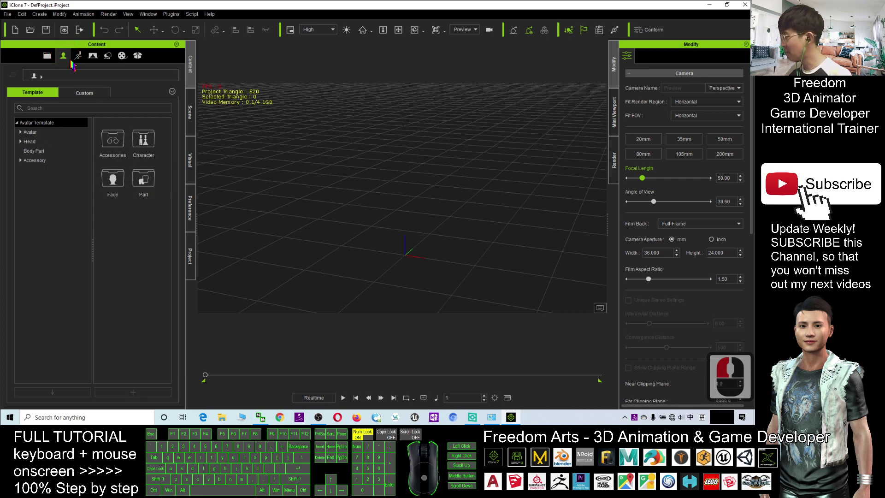
click(32, 132)
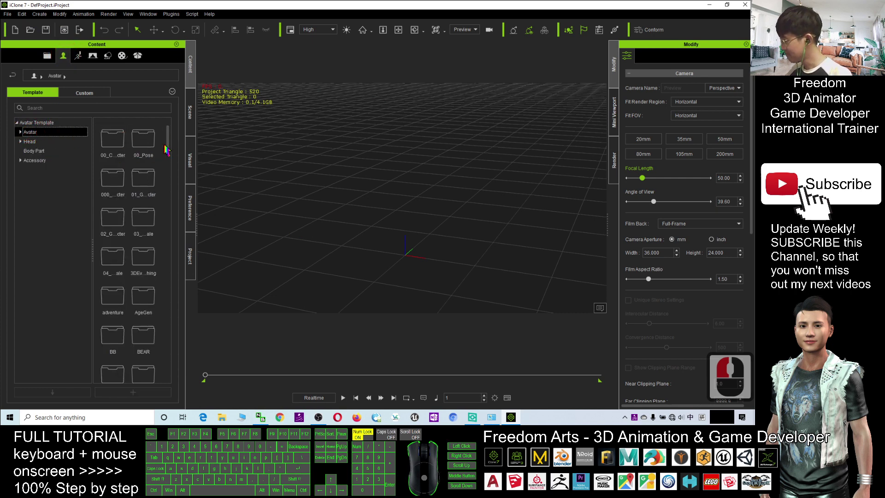
click(21, 132)
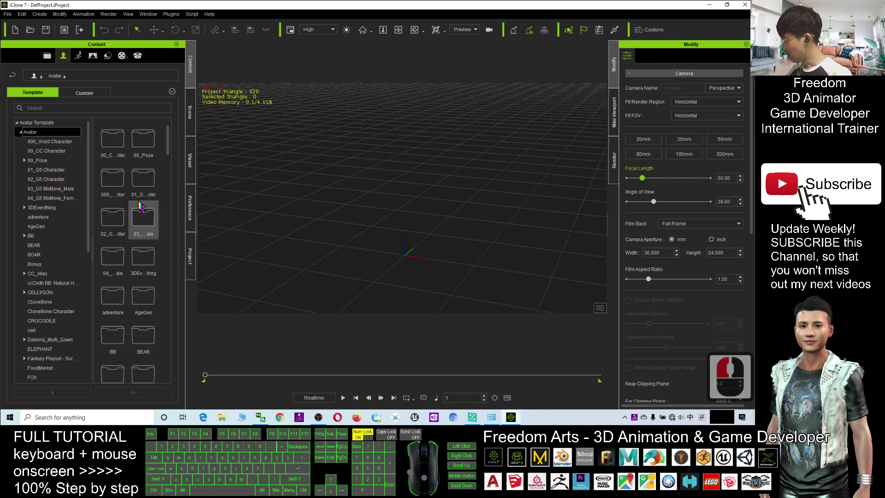
click(76, 169)
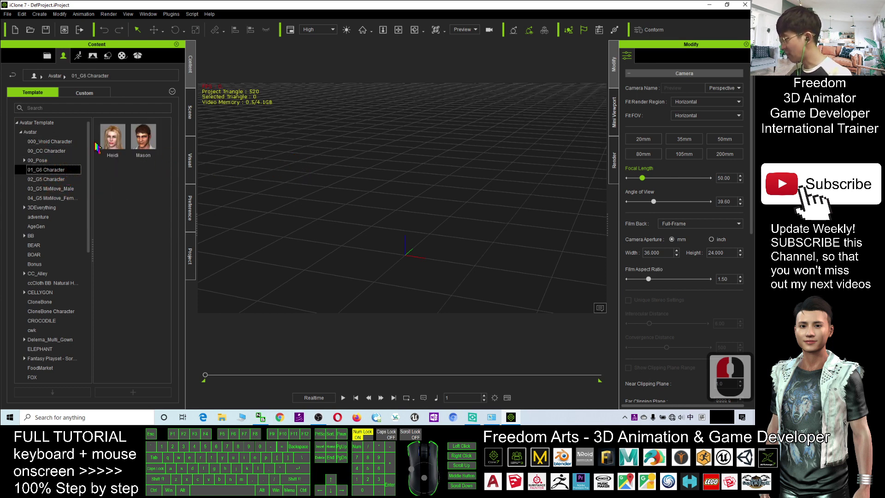
drag(107, 146, 353, 233)
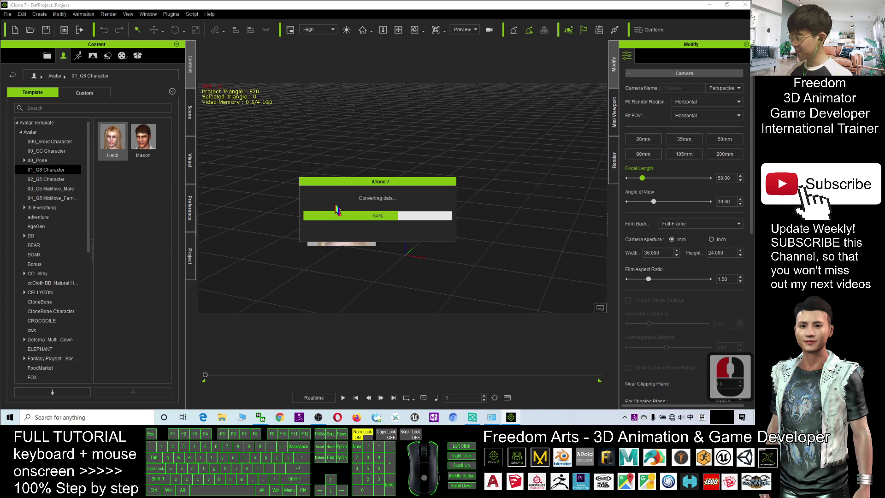
scroll(328, 189, up, 18)
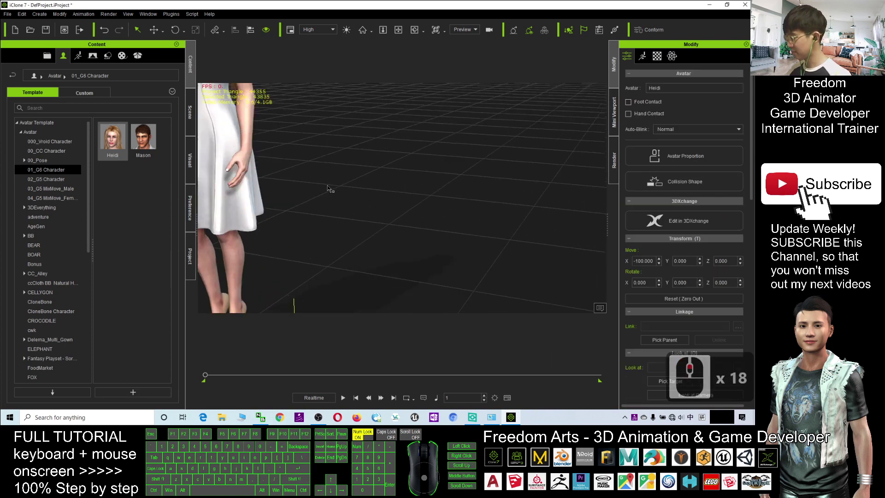
scroll(328, 188, down, 15)
scroll(330, 206, up, 4)
click(348, 192)
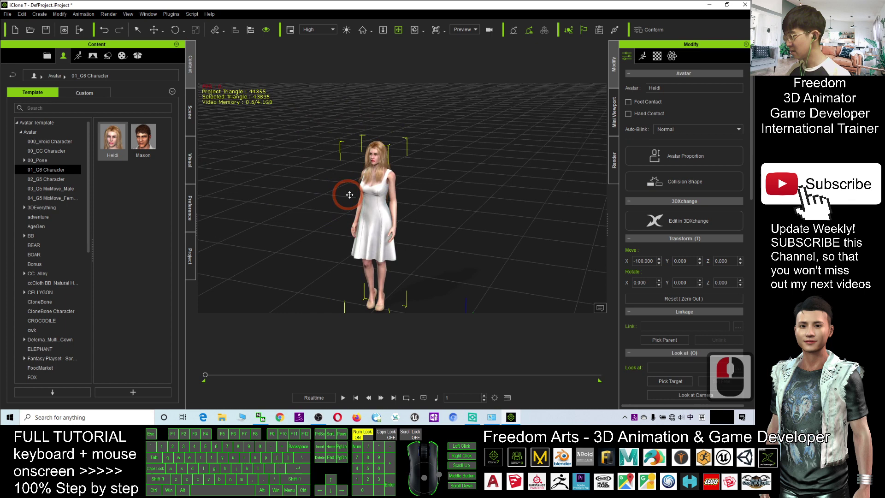
key(x)
drag(353, 220, 380, 181)
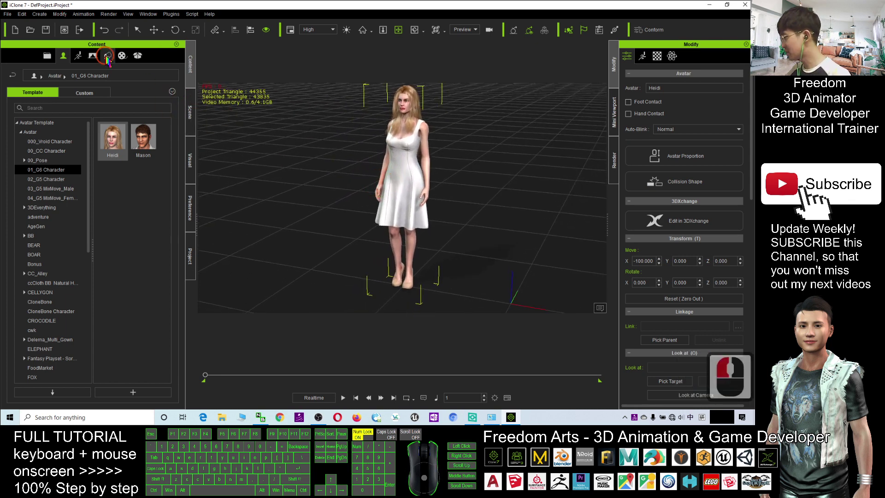
- Add the Pyramid_001 prop from the 3D Blocks folder to the scene beside Heidi
click(107, 56)
click(22, 132)
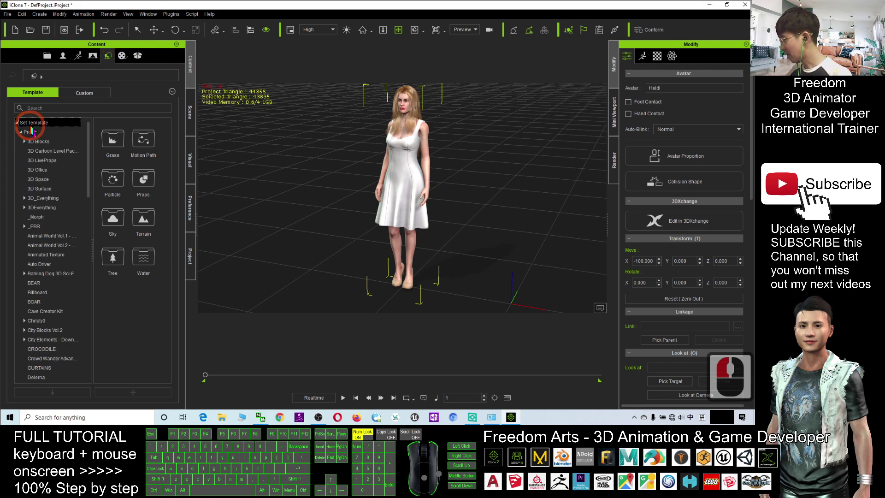
click(20, 132)
click(20, 133)
click(37, 141)
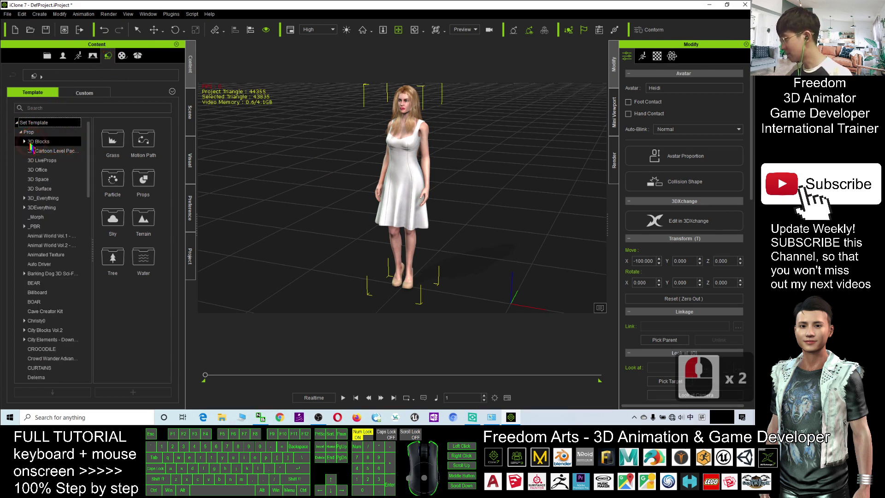
click(32, 141)
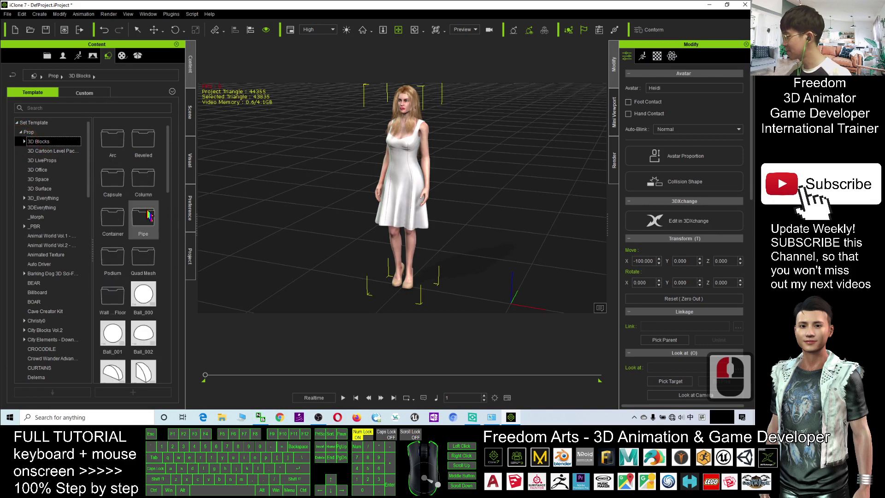
drag(170, 174, 176, 212)
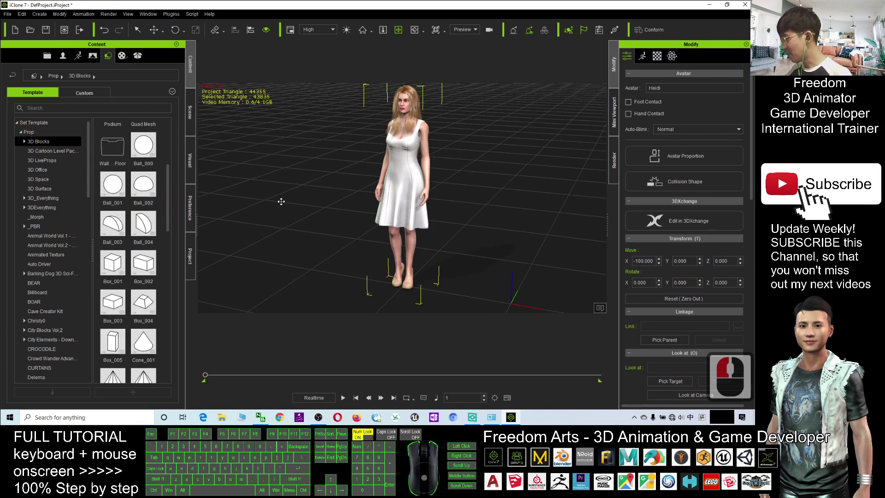
scroll(151, 272, down, 3)
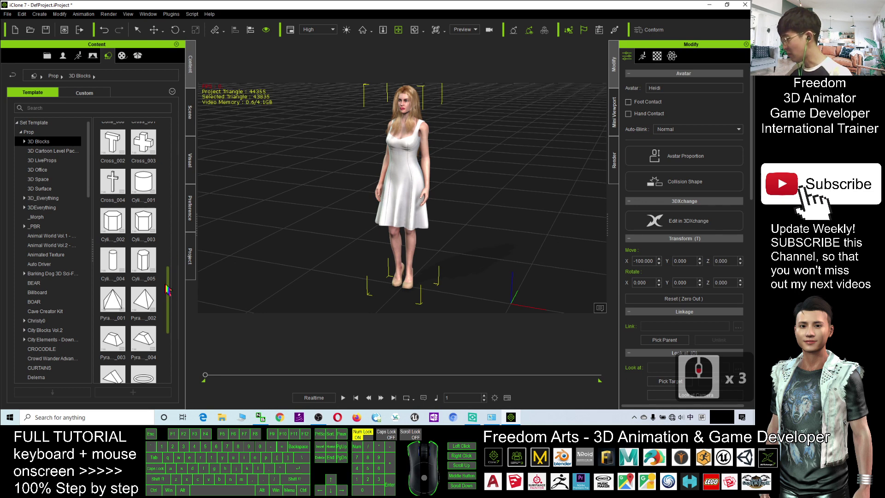
drag(112, 300, 231, 276)
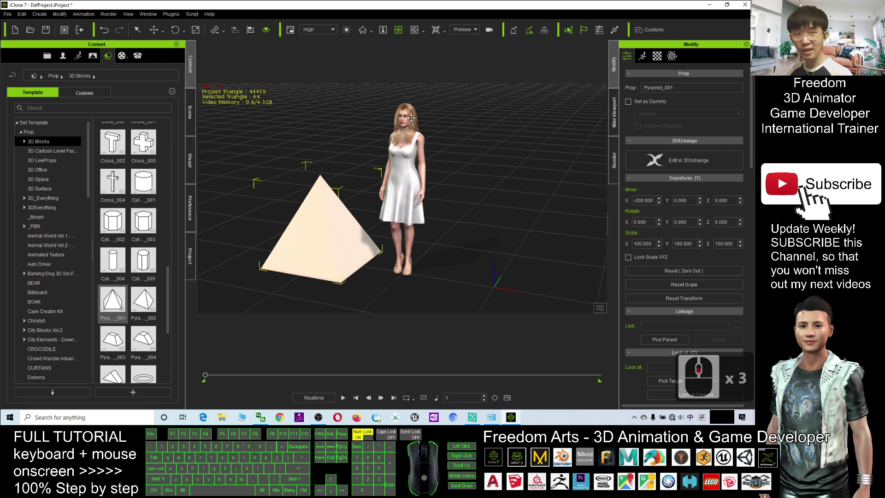
- Apply the hand-on-hip posing motion from 02_G6 Motion_Heidi's Perform folder to Heidi, preview it and return to the first frame
click(78, 55)
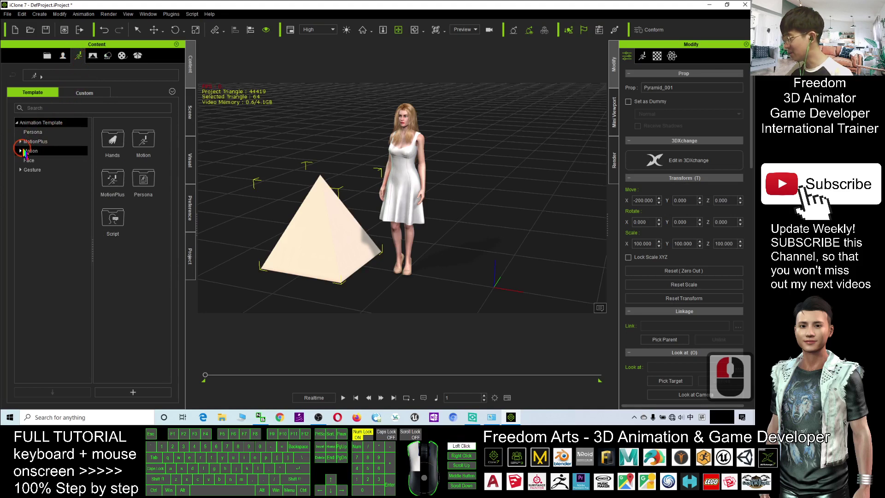
click(137, 164)
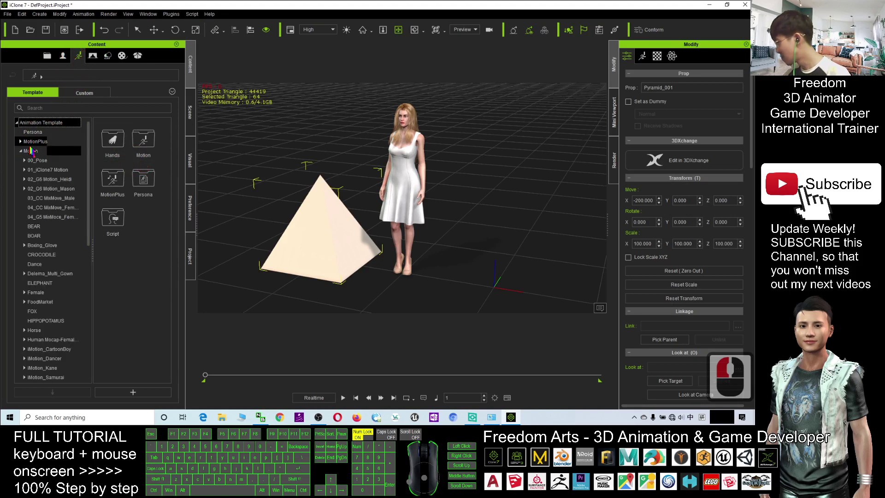
click(55, 170)
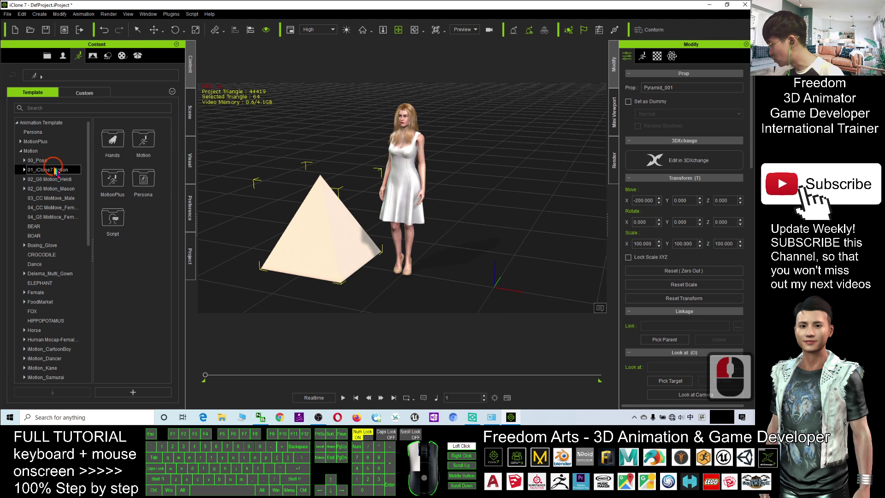
click(25, 169)
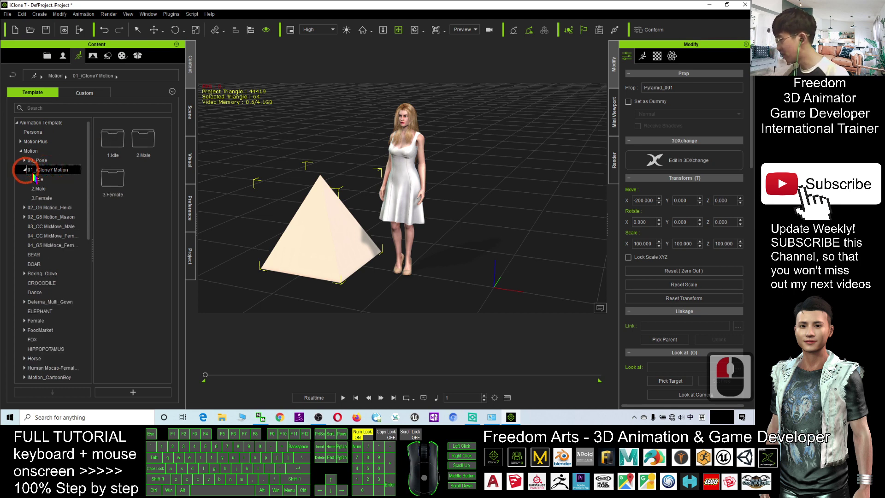
double_click(41, 198)
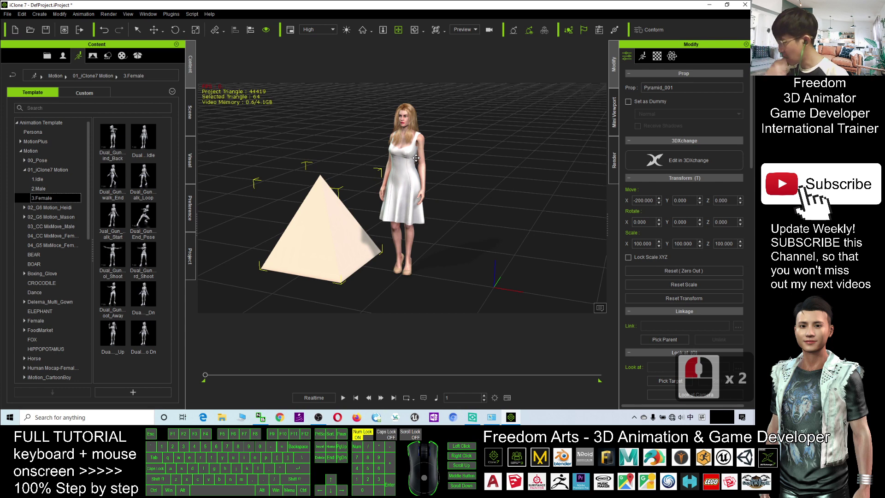
click(24, 170)
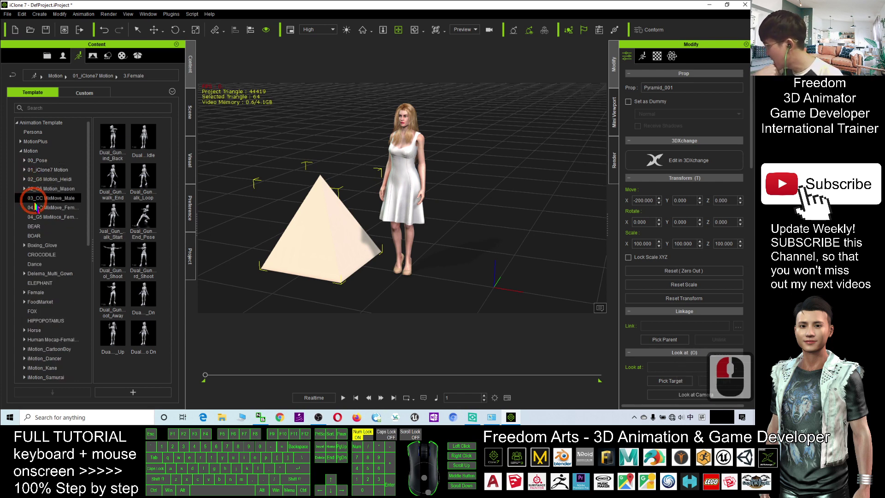
click(24, 180)
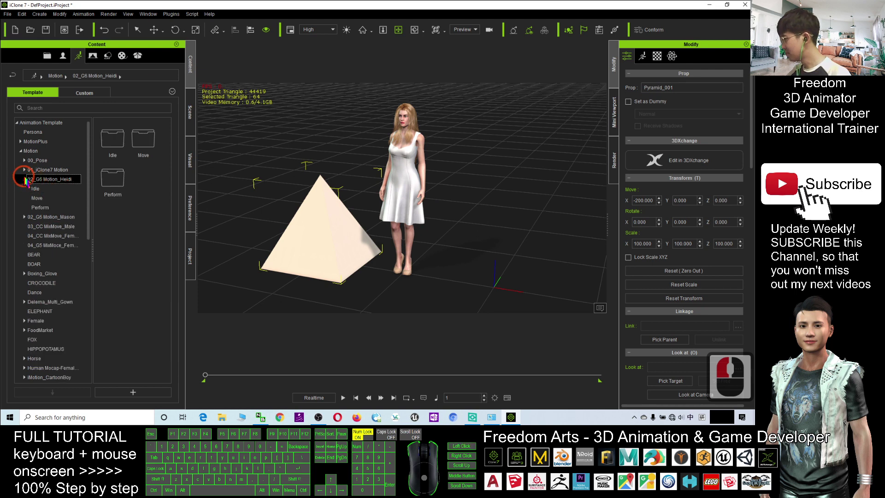
click(46, 208)
click(46, 207)
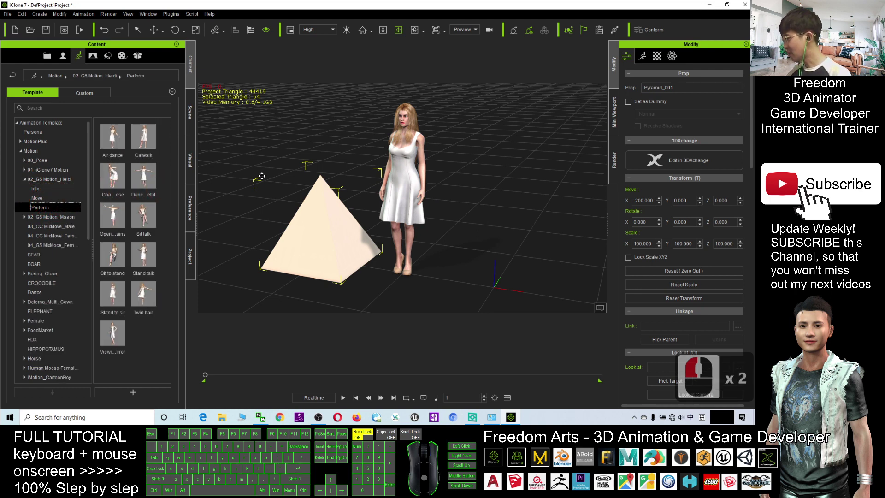
drag(113, 175, 415, 194)
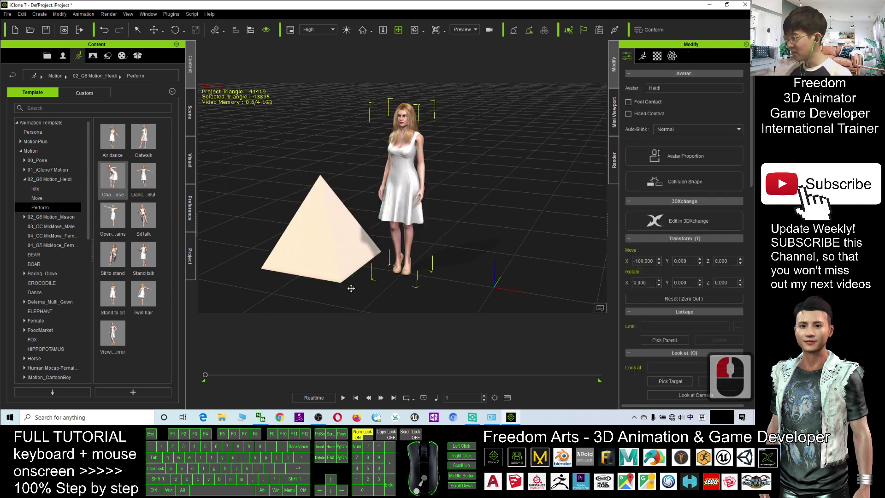
click(343, 398)
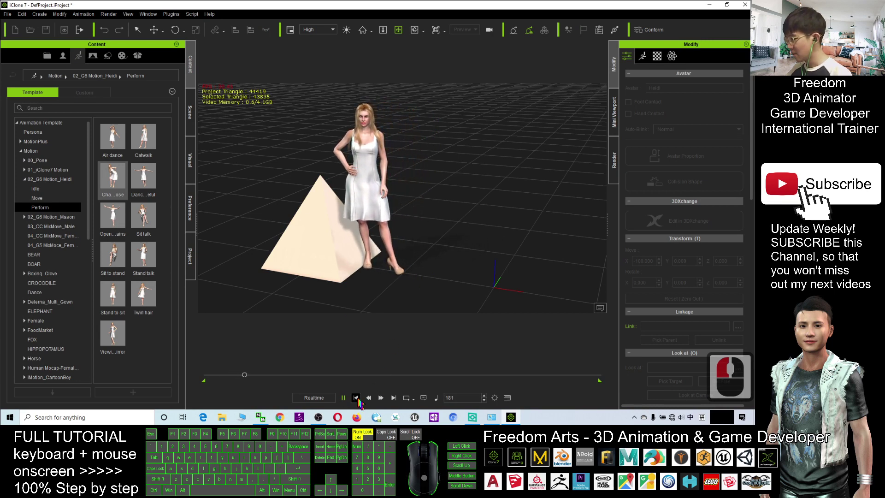
click(356, 397)
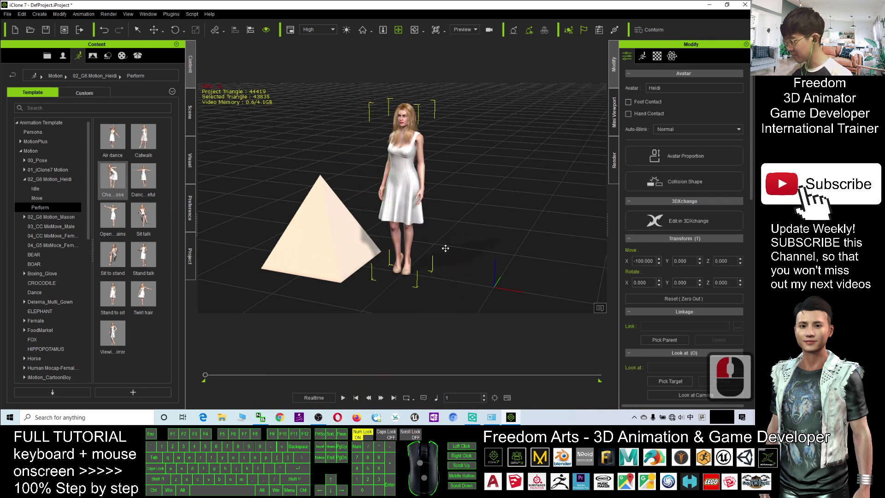
- Select the pyramid and show its entry under Prop in the scene's object list
double_click(322, 240)
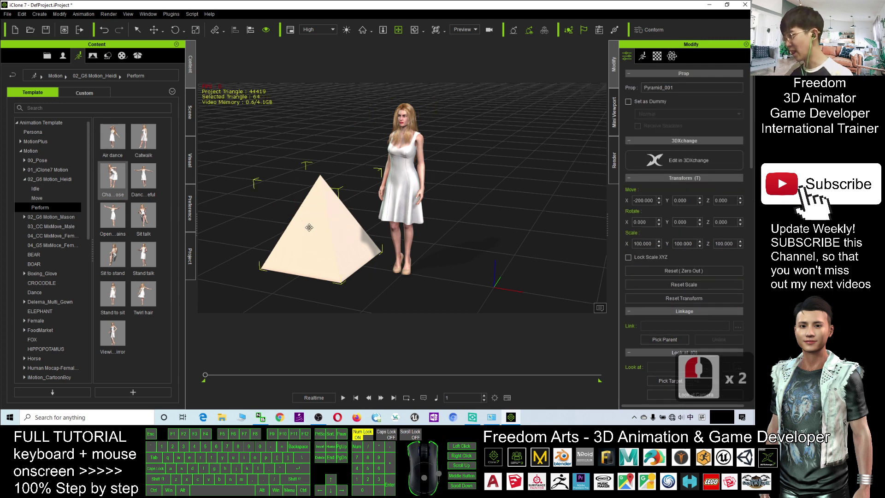
click(189, 113)
drag(46, 74, 76, 76)
click(48, 109)
click(43, 119)
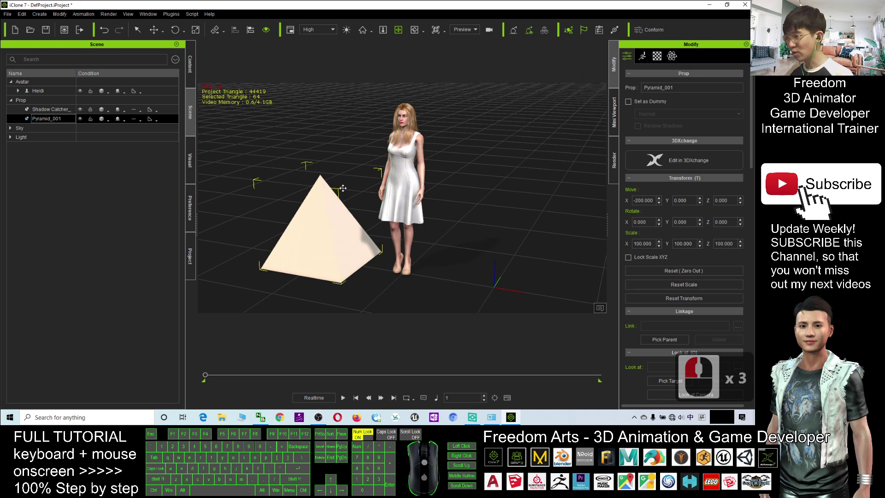
- Attach the pyramid prop to Heidi's head by picking the head as its attach parent
scroll(300, 203, up, 4)
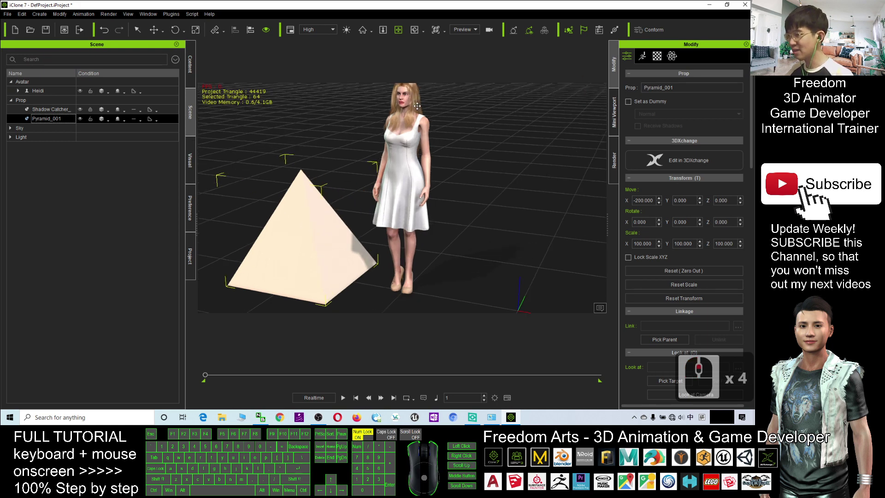
scroll(417, 106, down, 3)
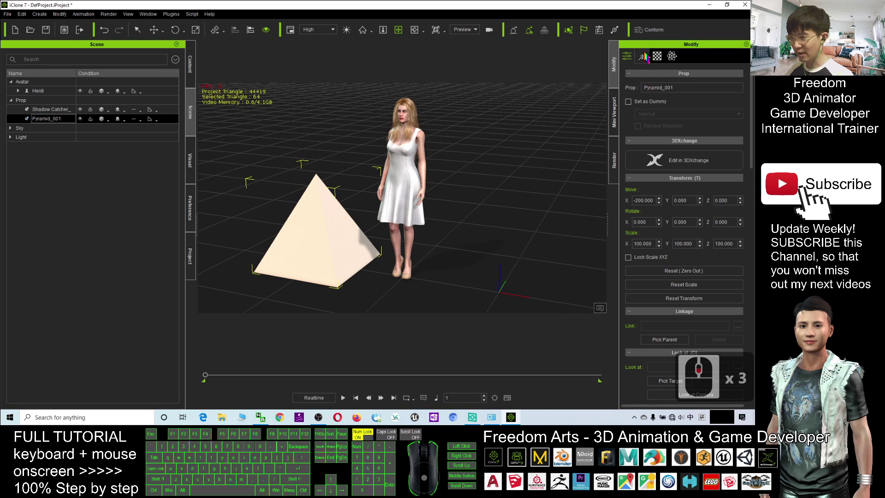
click(718, 108)
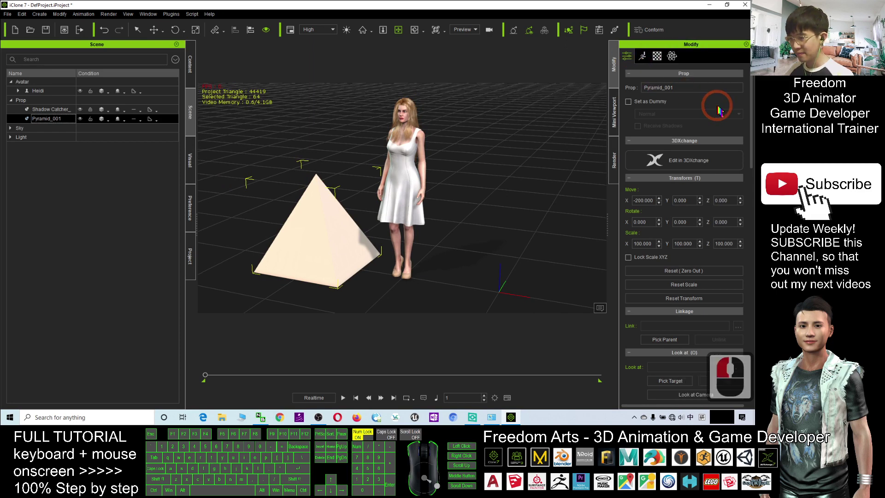
drag(753, 129, 749, 251)
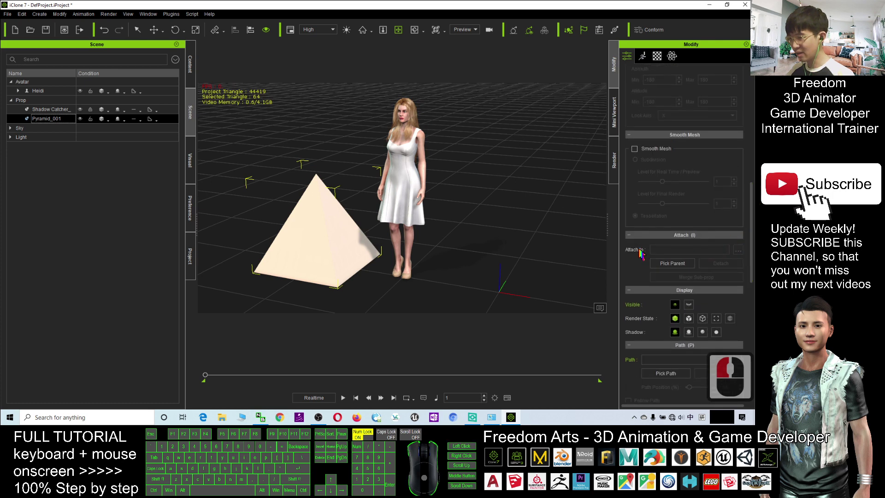
scroll(457, 173, up, 3)
scroll(457, 174, down, 1)
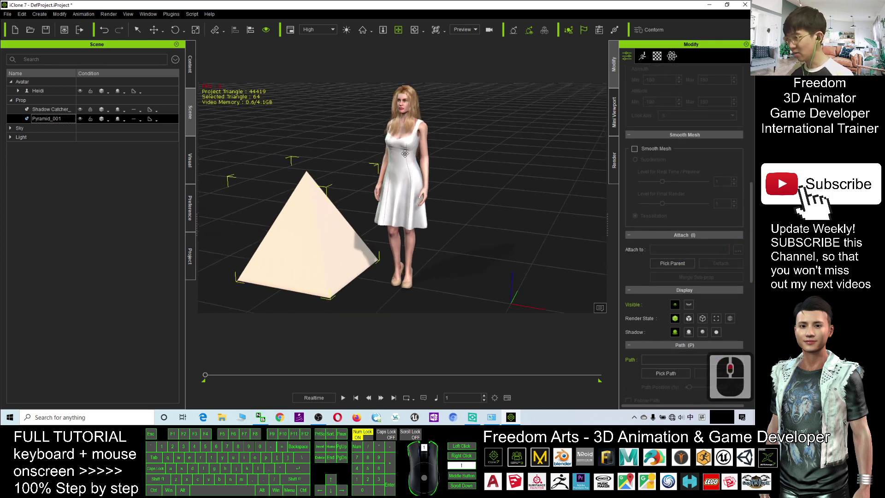
scroll(457, 174, up, 3)
scroll(457, 174, down, 2)
click(672, 264)
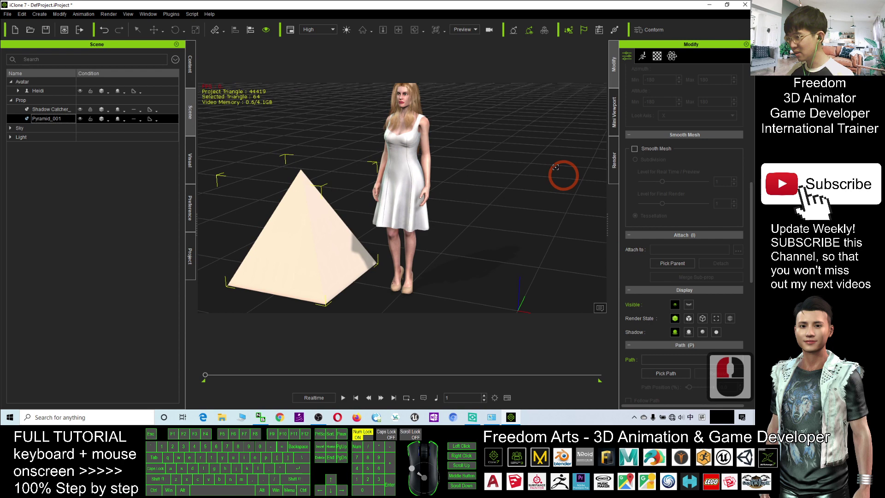
click(404, 92)
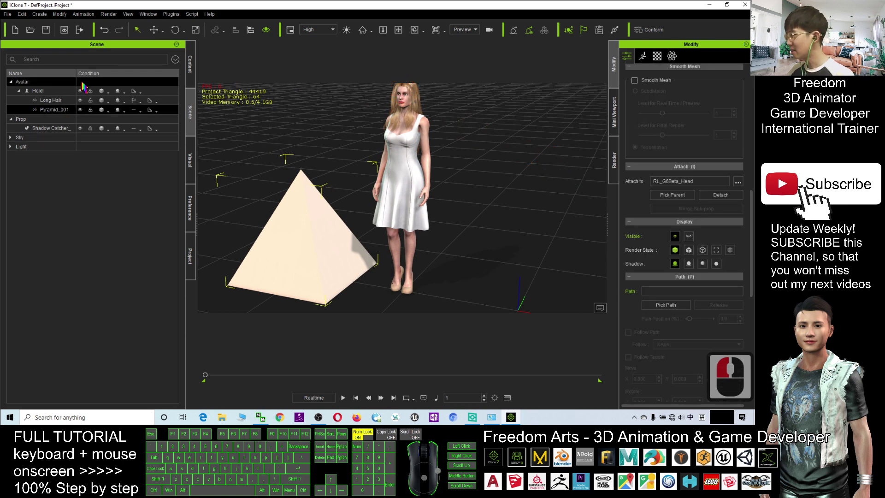
- Widen the scene list's Name column and preview Heidi's motion with the pyramid attached, returning to the first frame
drag(76, 74, 112, 77)
double_click(37, 91)
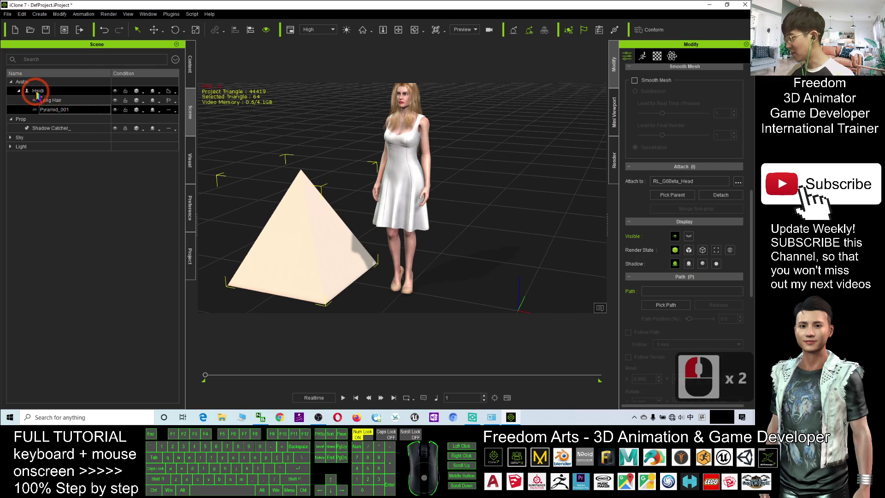
scroll(372, 134, down, 10)
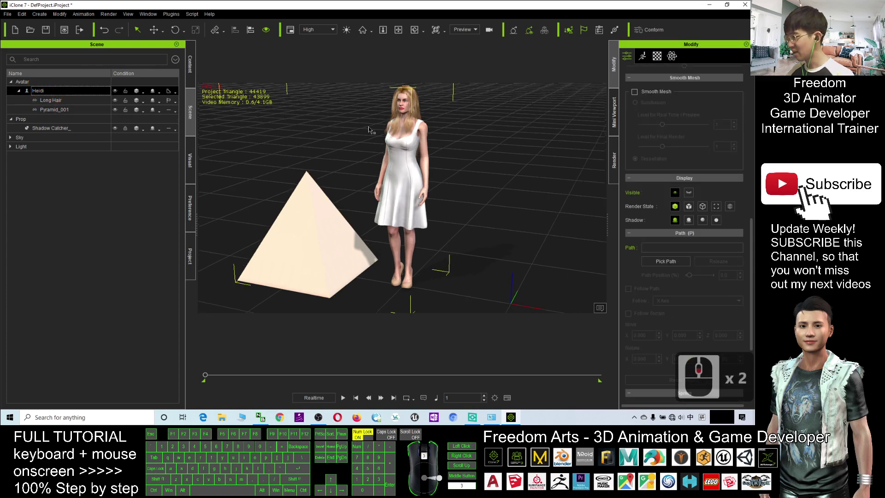
click(343, 398)
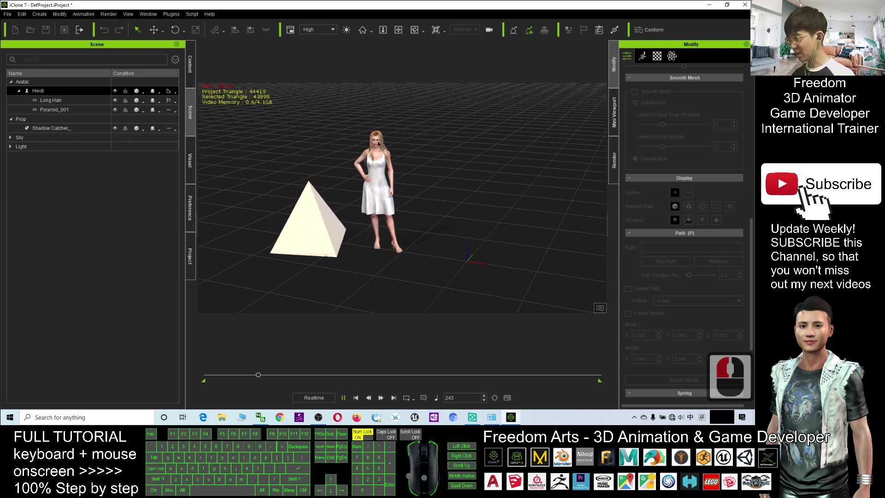
click(356, 397)
scroll(333, 243, up, 15)
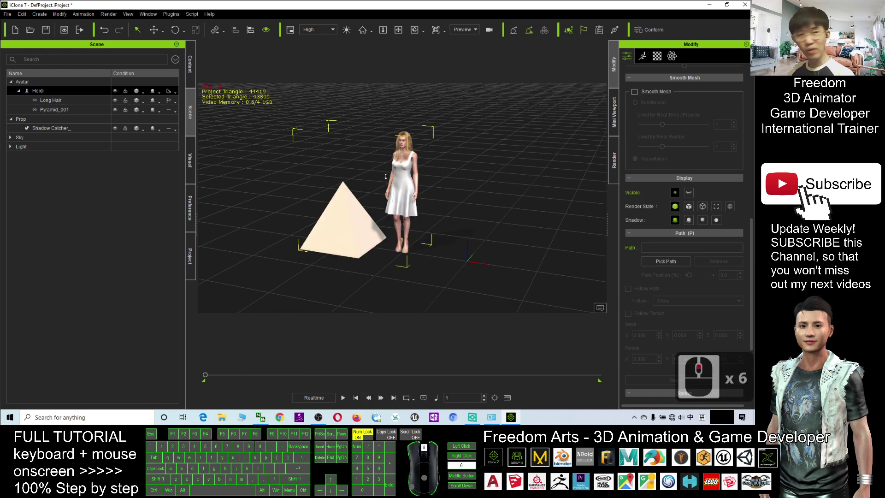
- Select the Pyramid_001 prop and scale it down uniformly towards hat size
key(e)
click(317, 228)
click(316, 228)
click(317, 229)
click(317, 228)
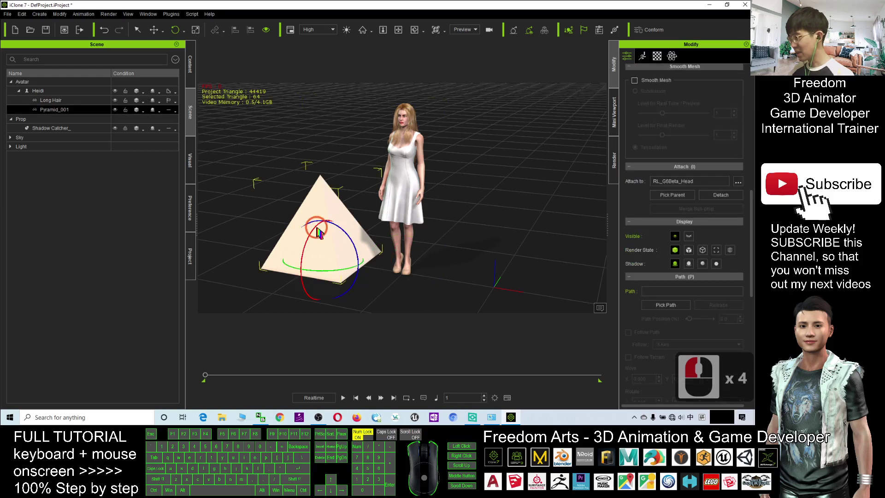
double_click(54, 109)
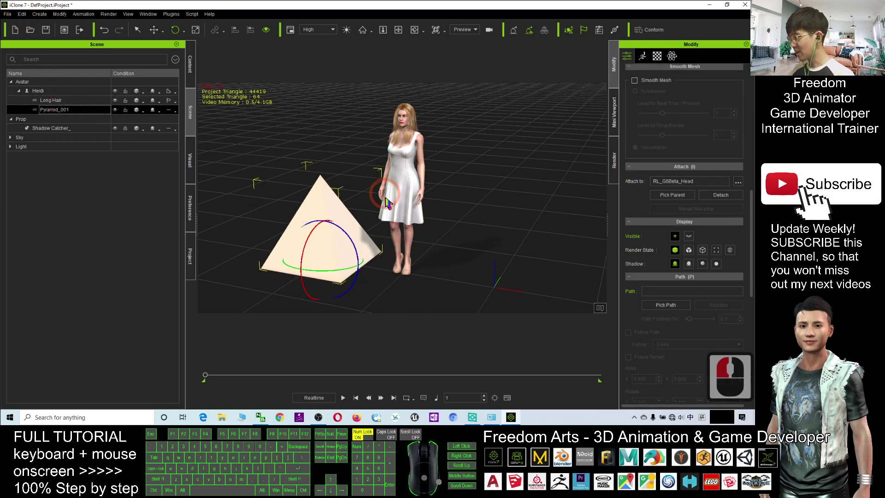
key(r)
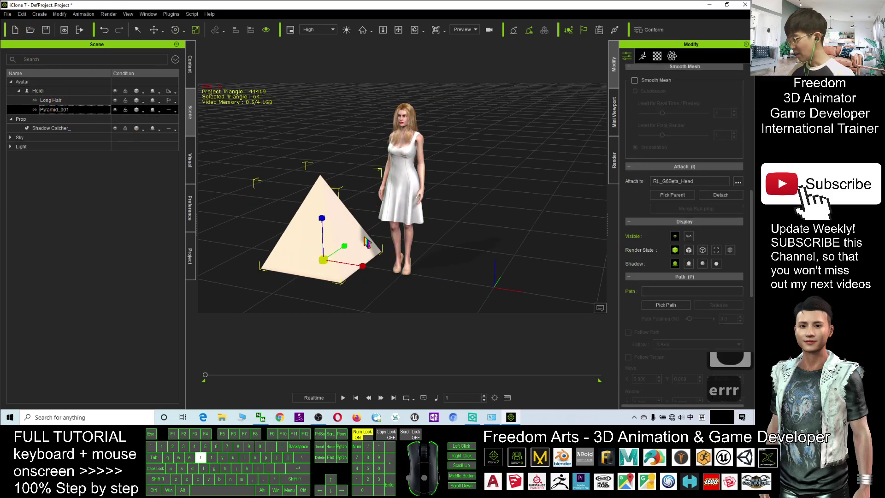
key(r)
drag(323, 260, 286, 333)
- Move the shrunken pyramid up and sideways onto the top of Heidi's head
key(s)
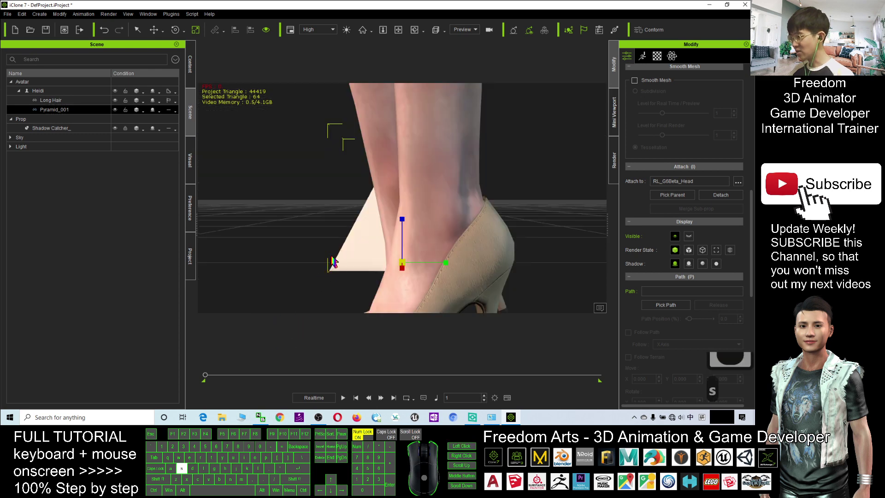
scroll(374, 230, down, 17)
key(f)
key(c)
drag(374, 230, 256, 266)
scroll(511, 237, down, 19)
key(x)
key(c)
key(x)
drag(396, 281, 394, 275)
right_drag(393, 275, 386, 249)
key(w)
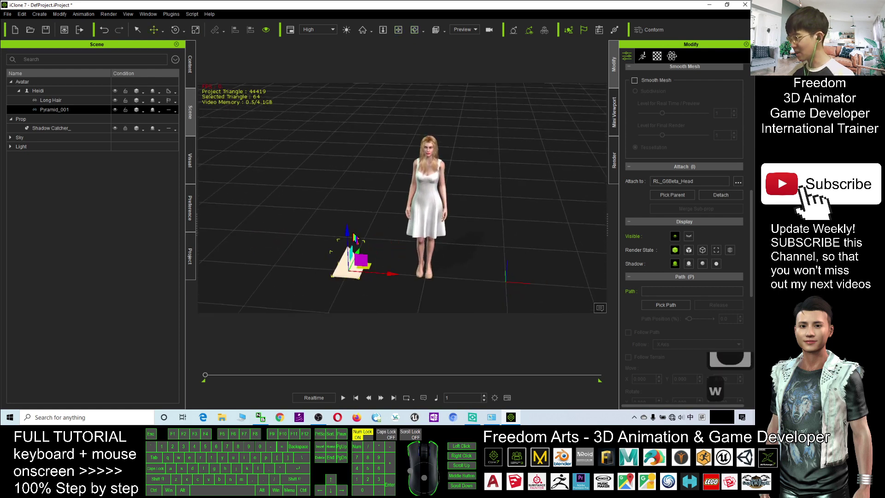
drag(355, 238, 340, 125)
drag(383, 172, 466, 175)
drag(426, 124, 411, 103)
- Scale the pyramid down further so its base roughly matches the width of Heidi's head
scroll(347, 199, up, 17)
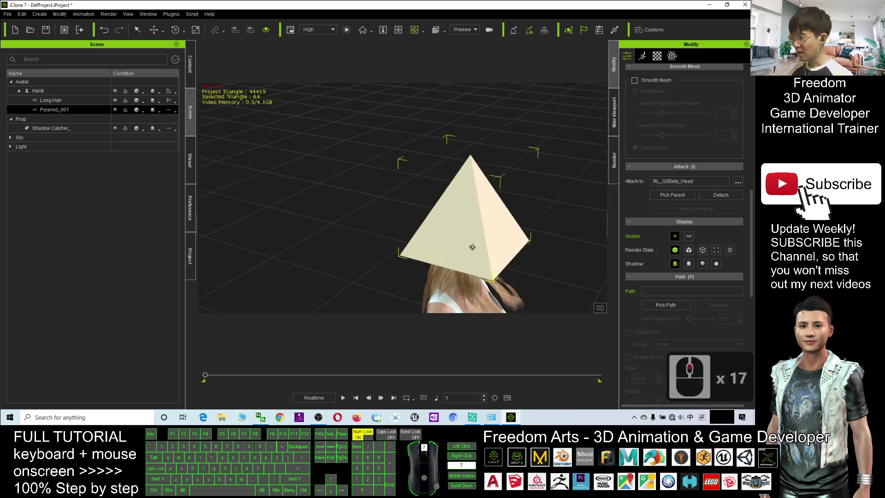
scroll(473, 247, up, 3)
key(x)
drag(435, 231, 431, 134)
key(c)
scroll(473, 198, down, 8)
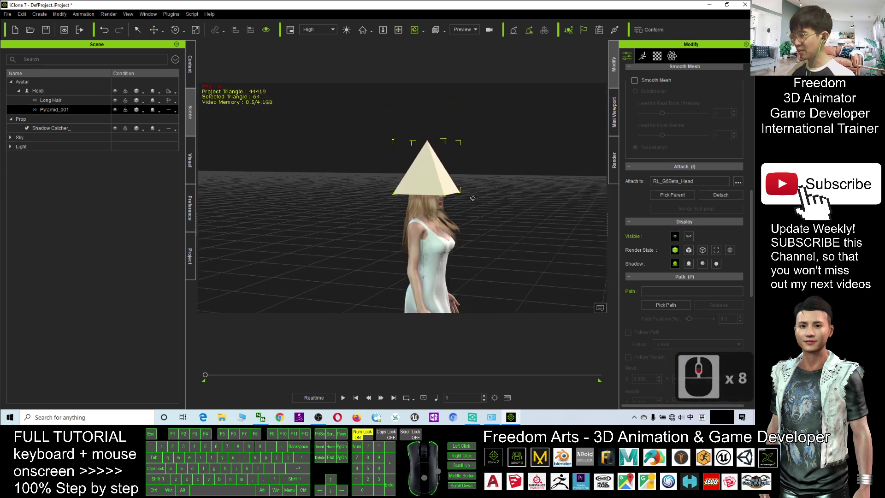
key(e)
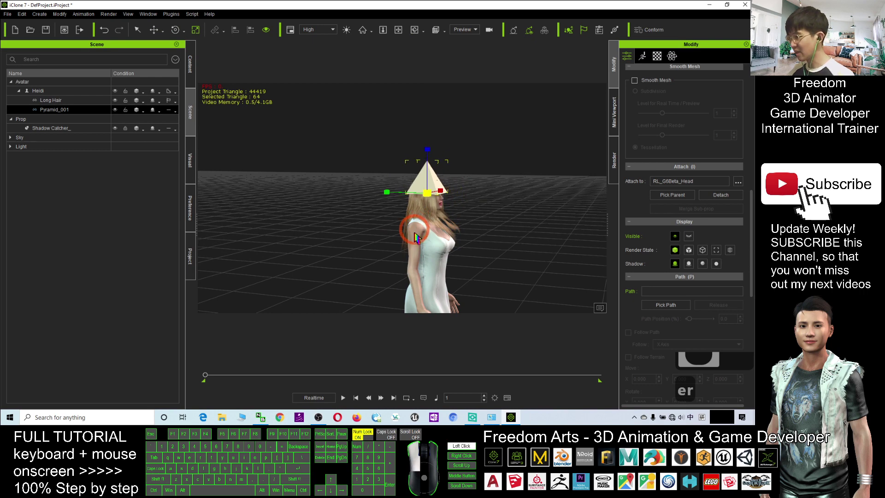
- Fine-tune the pyramid's height and sideways position so it sits centred on Heidi's head like a hat
key(w)
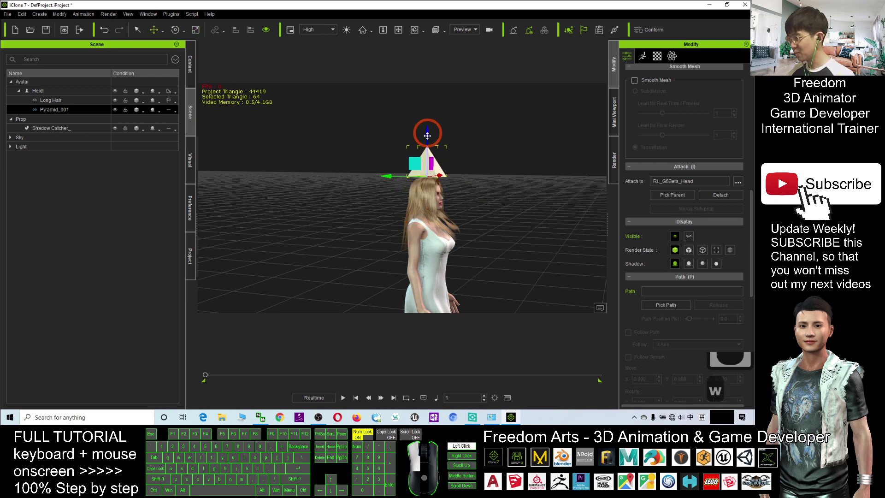
drag(429, 141, 430, 144)
key(c)
drag(494, 180, 277, 236)
key(x)
drag(480, 233, 456, 172)
key(w)
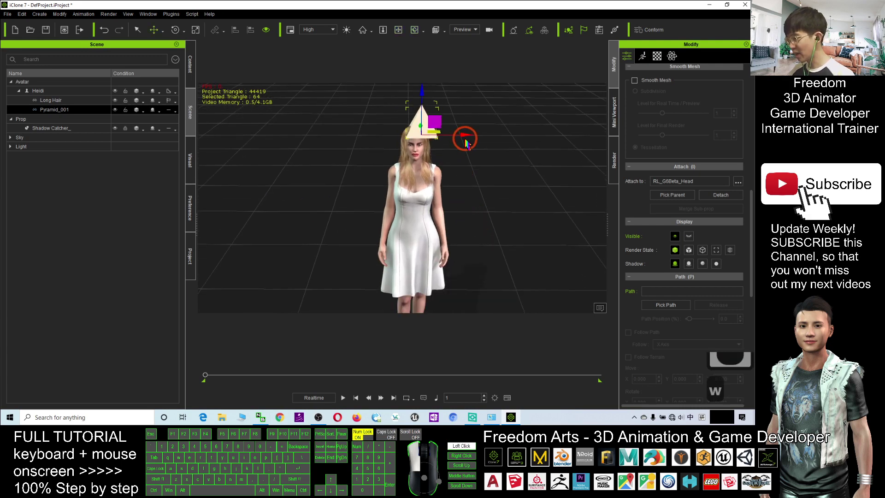
drag(458, 142, 459, 150)
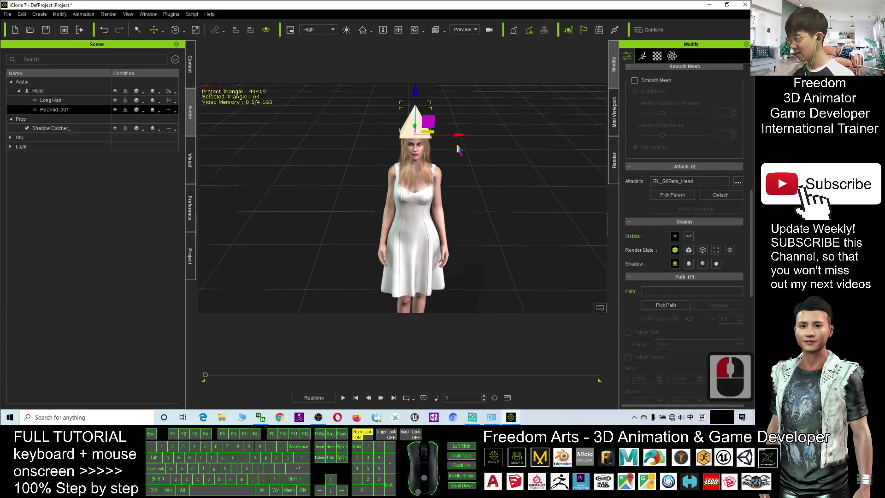
- Play the animation, check from the front and side how the pyramid follows Heidi's head, and return to the first frame
click(346, 398)
scroll(420, 293, down, 5)
key(x)
drag(447, 263, 358, 184)
key(c)
scroll(359, 180, up, 12)
key(x)
drag(349, 119, 386, 193)
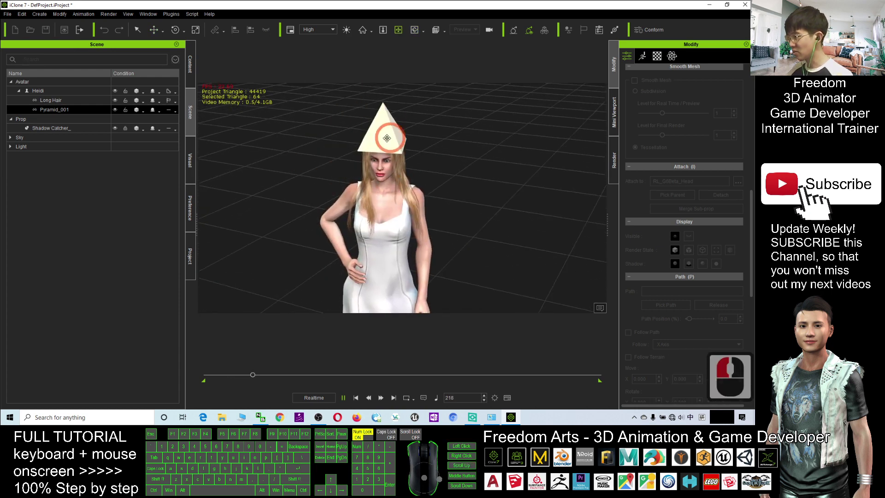
key(c)
drag(374, 157, 502, 183)
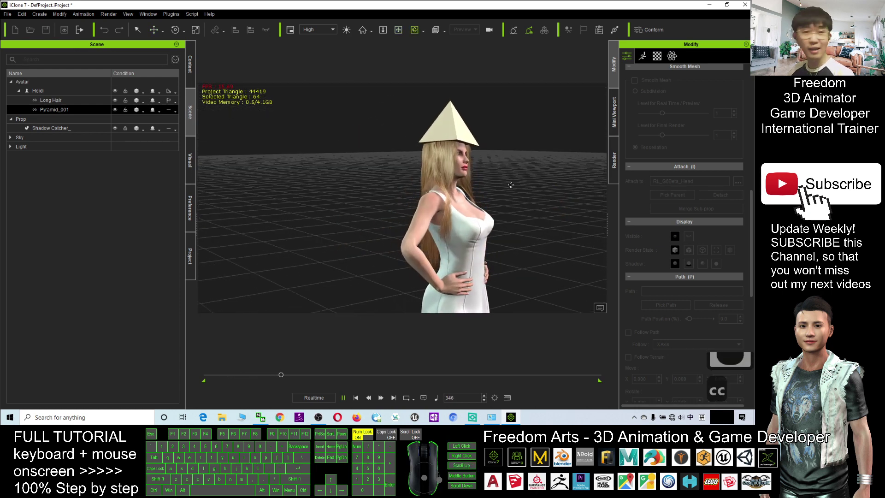
click(356, 398)
- Add the Cross_003 prop from the 3D Blocks folder to the scene beside Heidi
scroll(466, 236, down, 12)
key(x)
drag(475, 227, 478, 188)
key(c)
drag(512, 196, 330, 232)
click(192, 74)
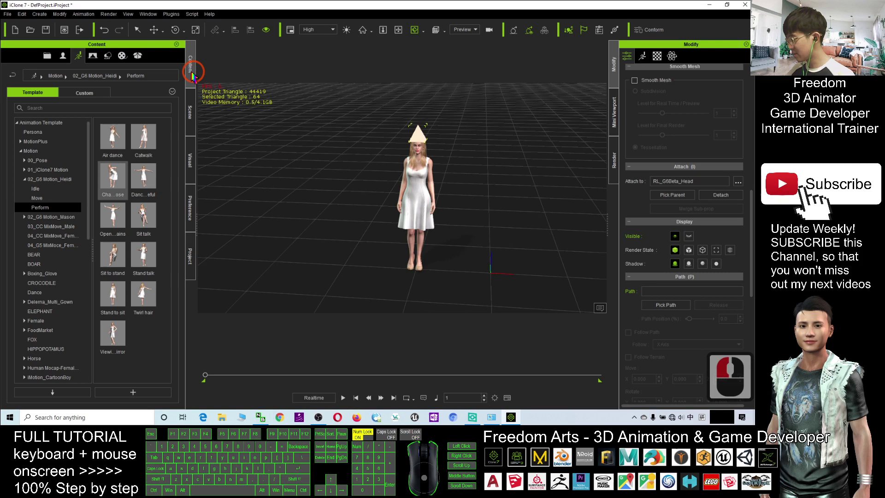
click(108, 55)
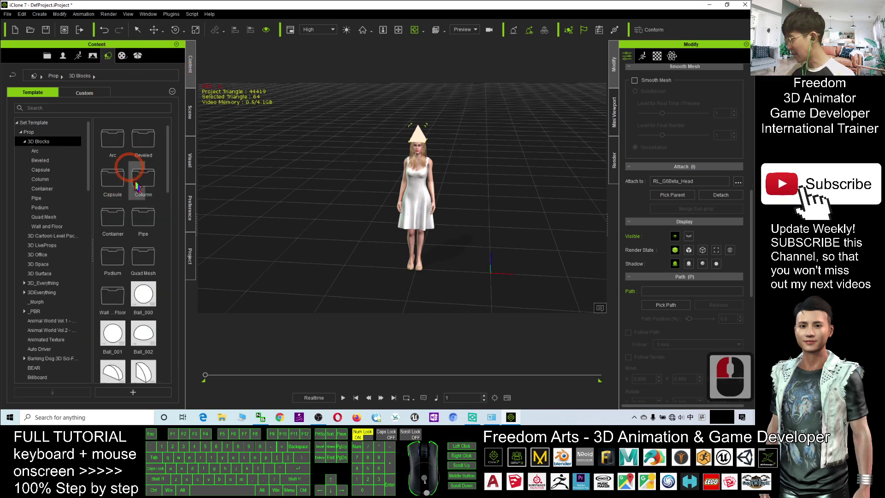
scroll(403, 193, up, 7)
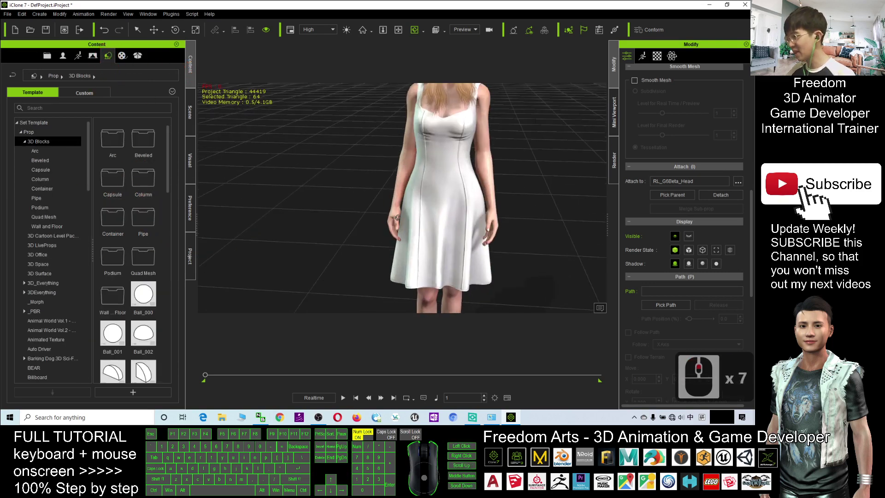
scroll(395, 204, down, 4)
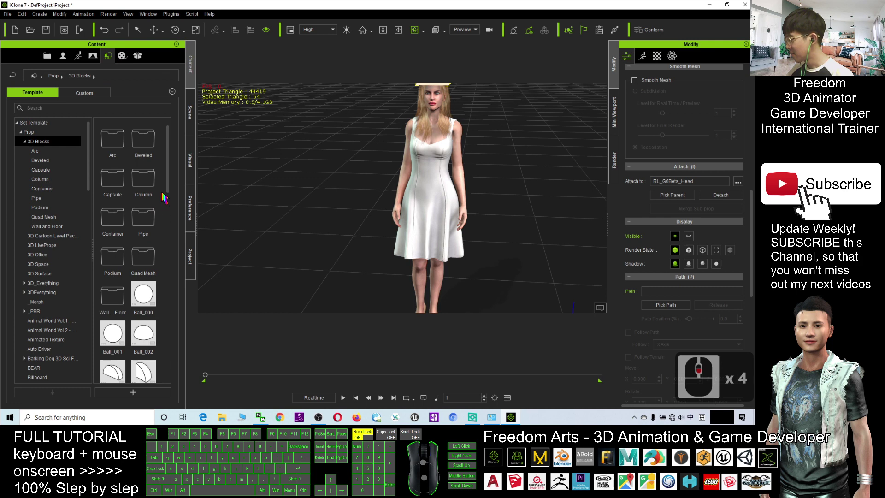
drag(163, 194, 154, 394)
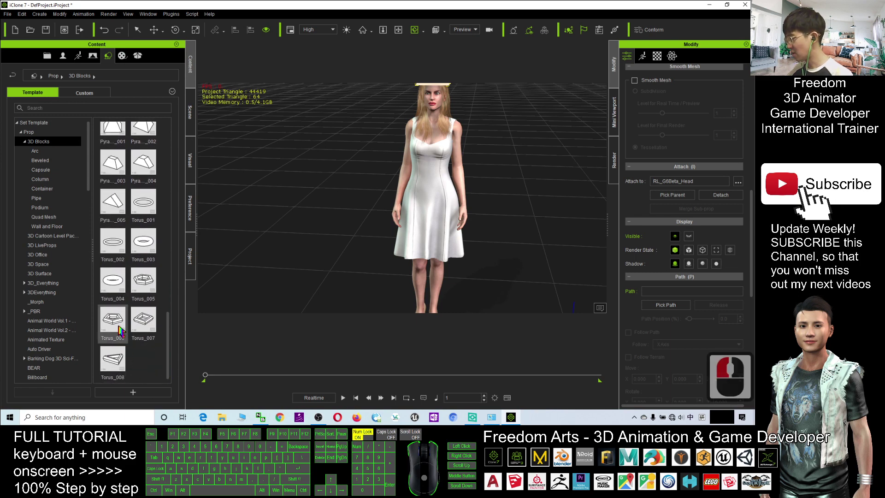
drag(169, 320, 182, 278)
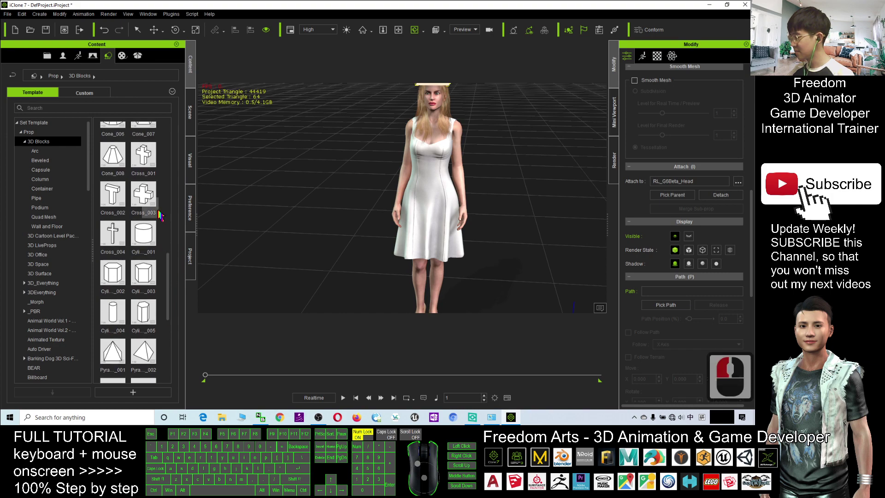
drag(147, 197, 327, 273)
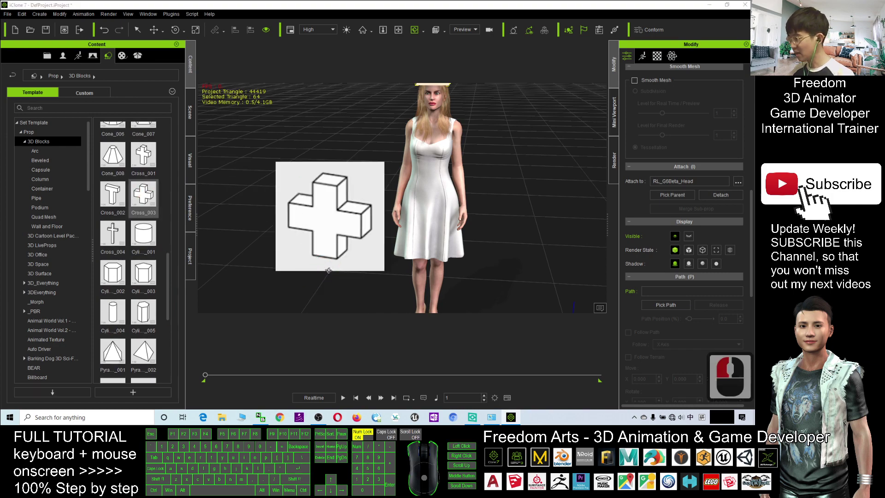
- Show the scene's object list and select Cross_003 under Prop
scroll(322, 282, down, 10)
key(x)
drag(323, 272, 514, 252)
key(c)
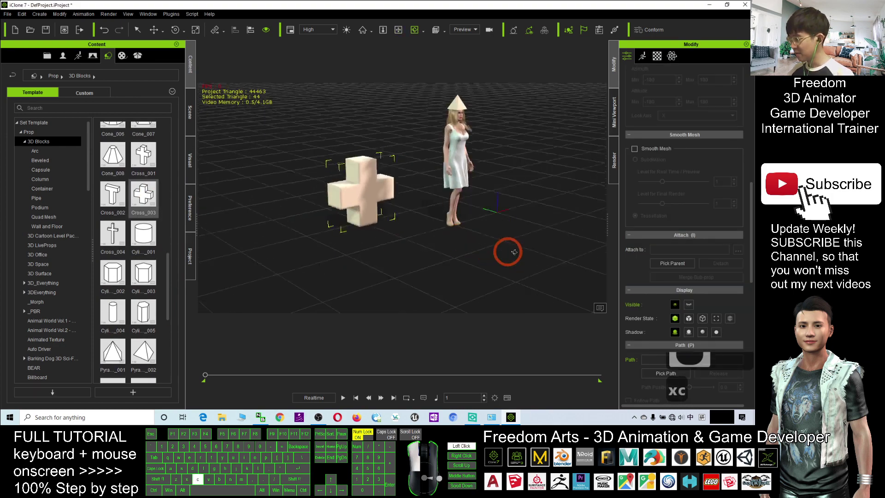
scroll(342, 153, up, 8)
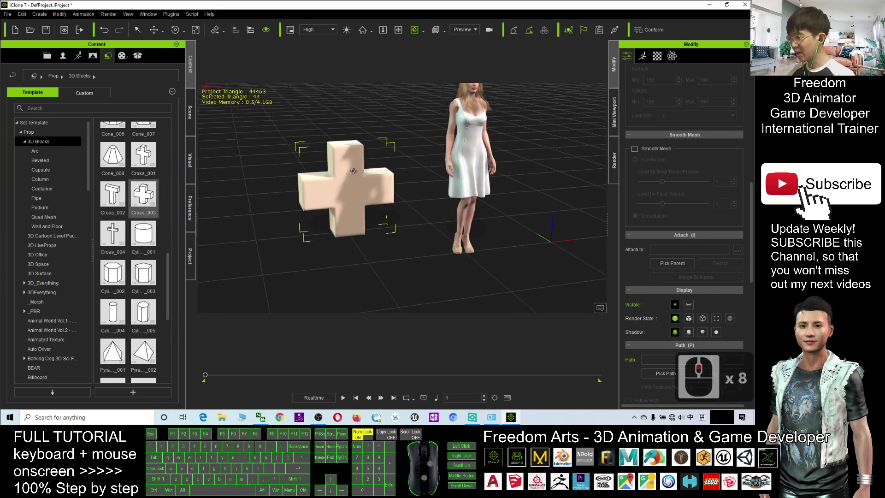
click(190, 112)
click(44, 138)
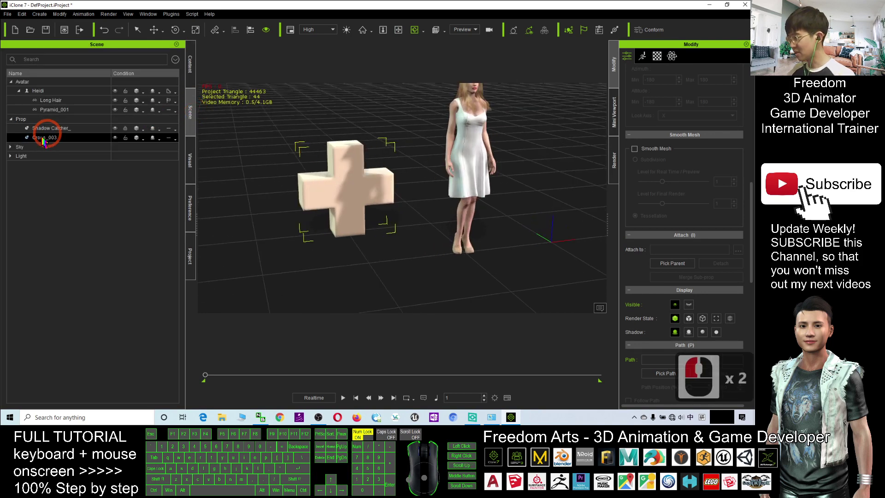
click(21, 119)
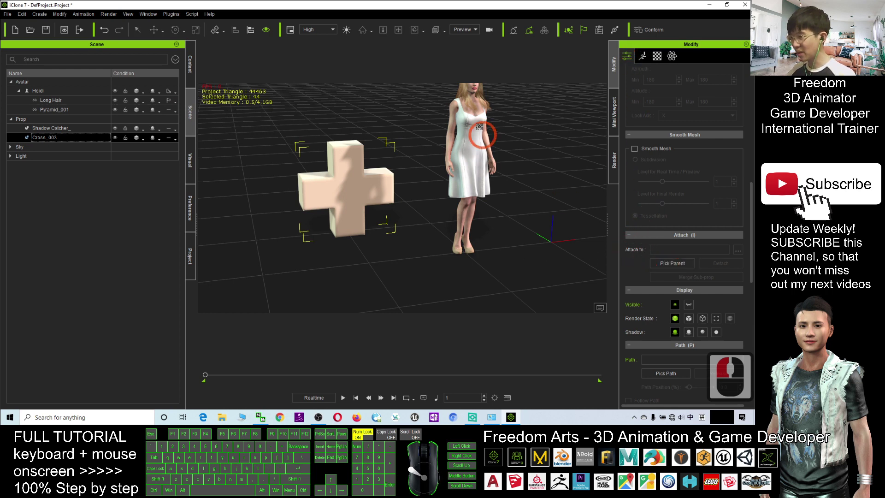
- Attach the cross prop to Heidi's right thigh by picking it as parent, and detach it again
scroll(502, 141, up, 6)
click(471, 147)
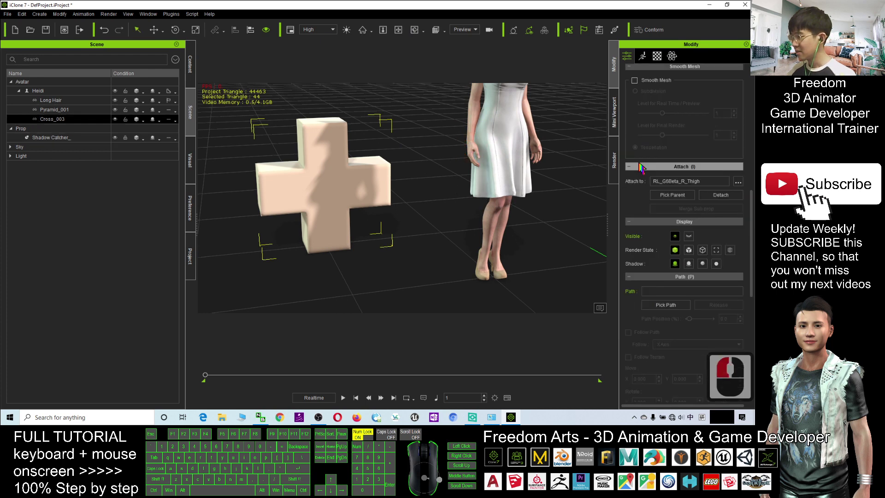
scroll(531, 148, up, 3)
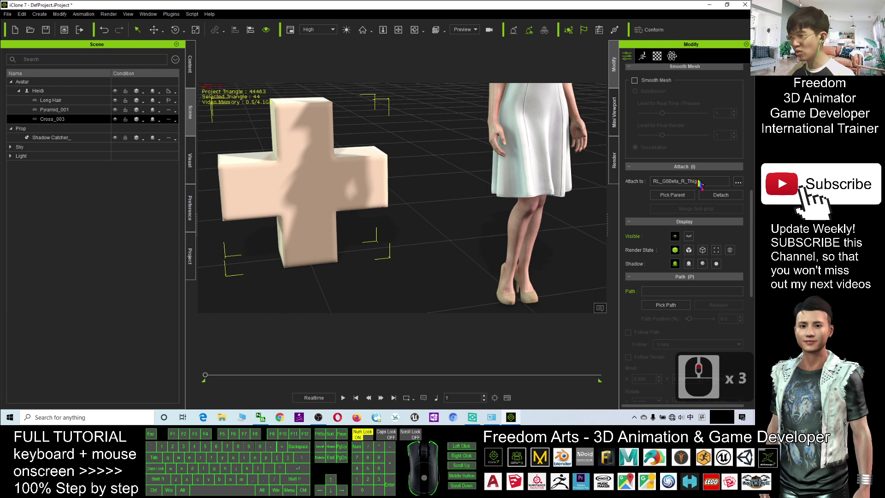
click(719, 196)
- Try to attach the cross prop to Heidi's right hand by picking the hand as its attach parent
scroll(683, 217, up, 2)
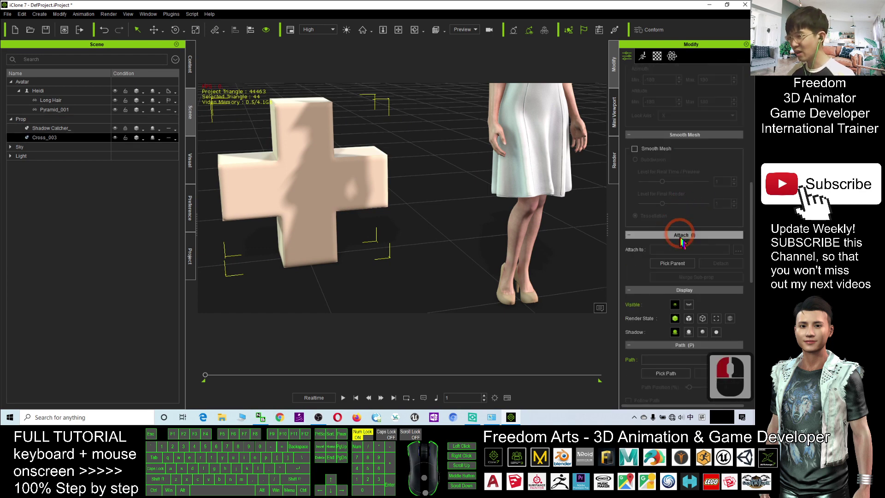
click(678, 268)
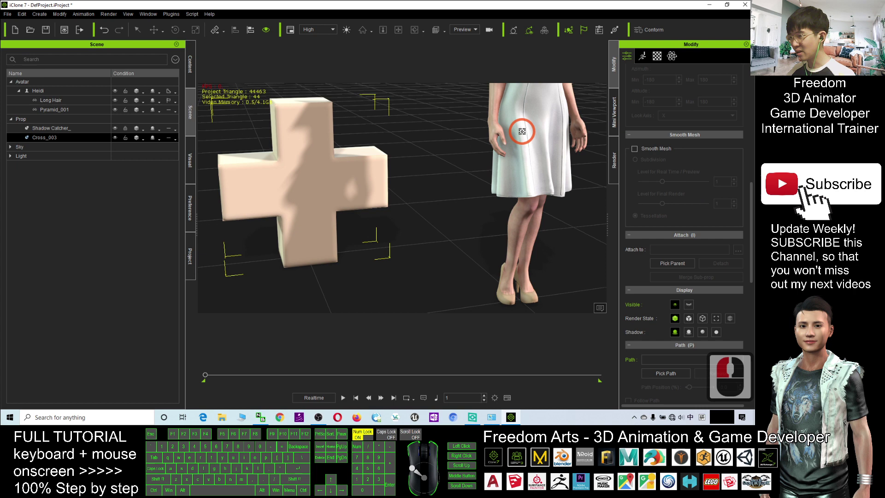
click(493, 138)
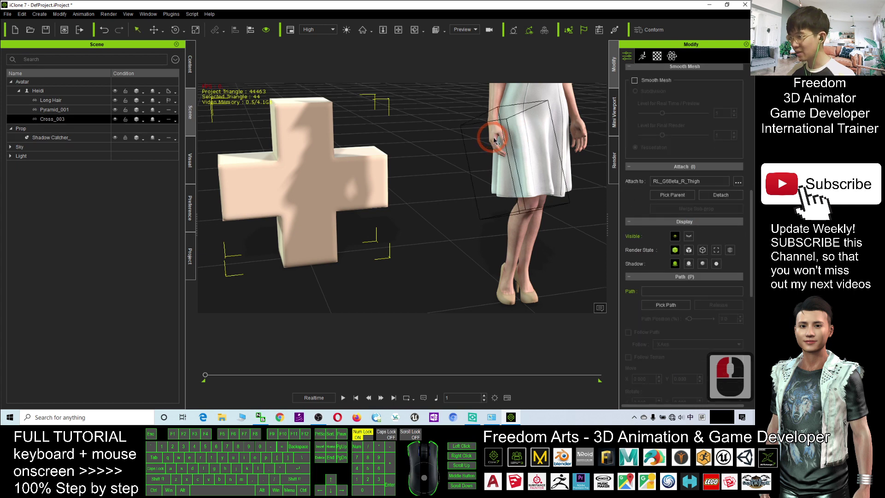
- Detach the cross from Heidi's right thigh and try picking the back of her right hand as its attach parent
scroll(544, 145, up, 2)
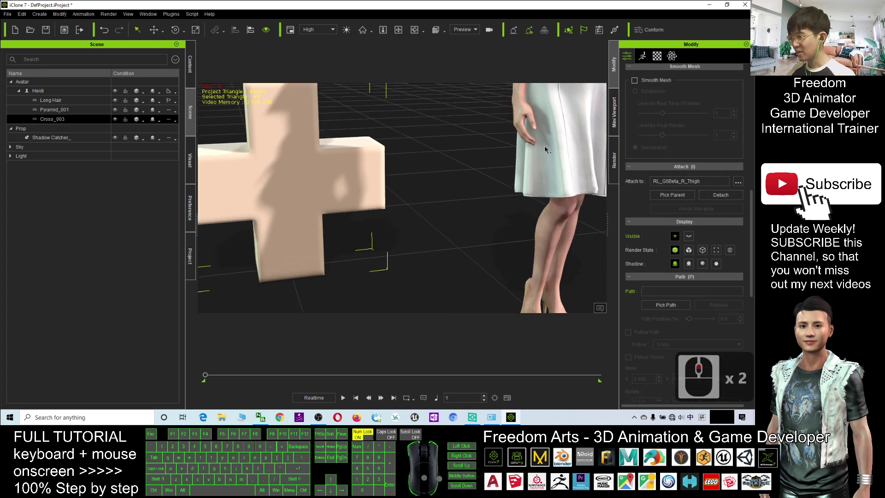
scroll(551, 150, down, 1)
key(x)
key(c)
drag(552, 151, 525, 200)
key(x)
scroll(434, 182, up, 2)
key(c)
right_drag(525, 199, 596, 207)
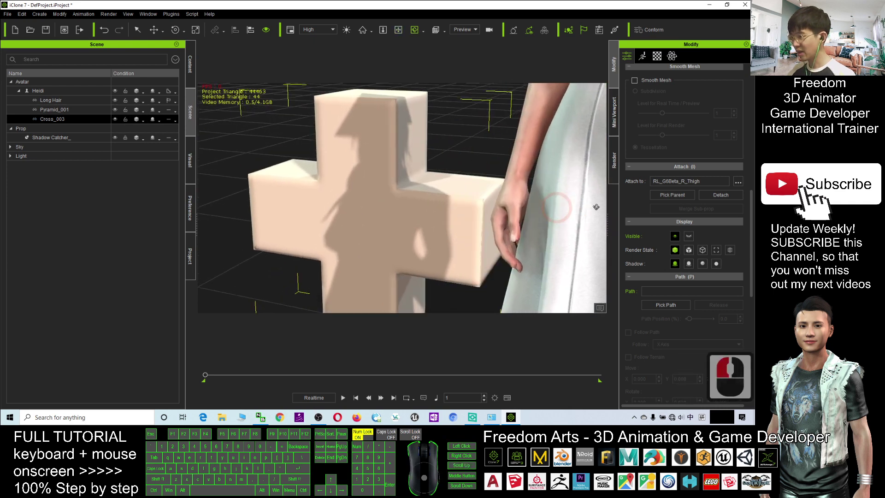
click(706, 197)
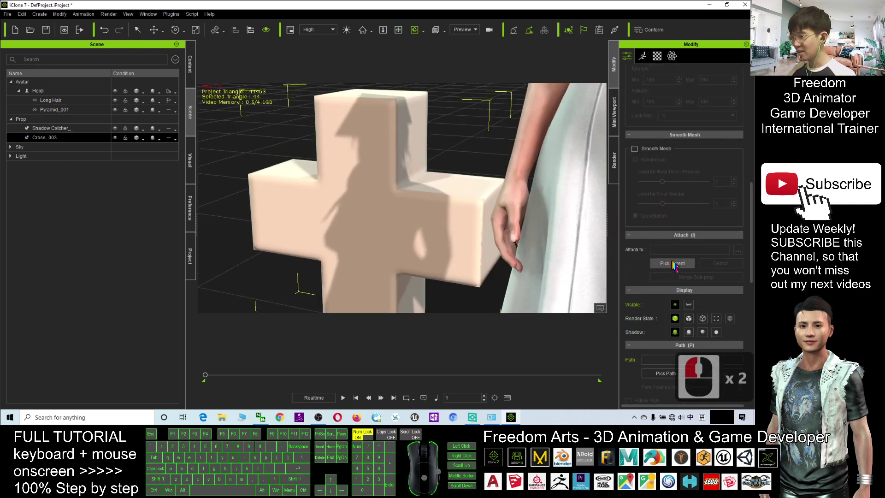
click(508, 202)
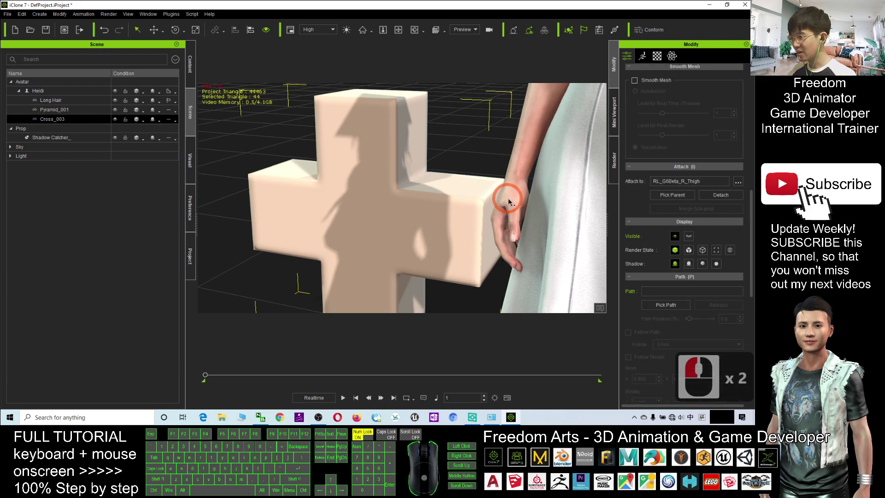
scroll(512, 203, down, 4)
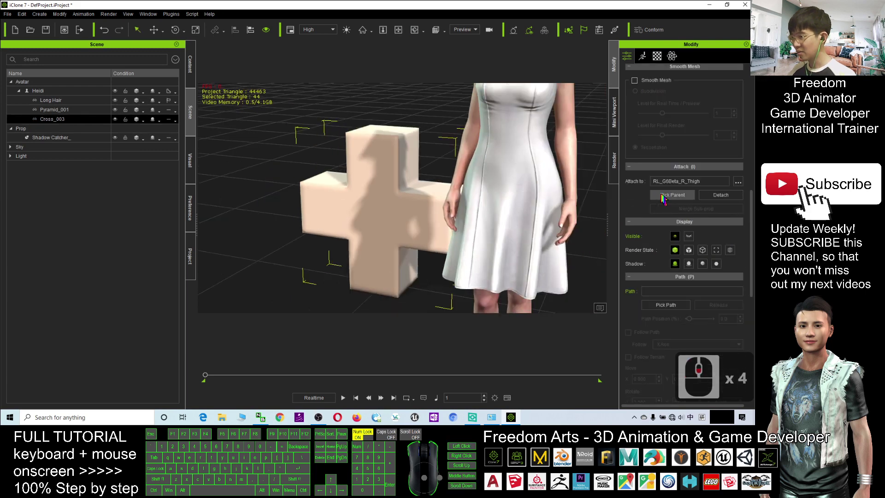
- Detach the cross again and retry attaching it to Heidi's right hand, picking the hand close to the thumb
click(719, 198)
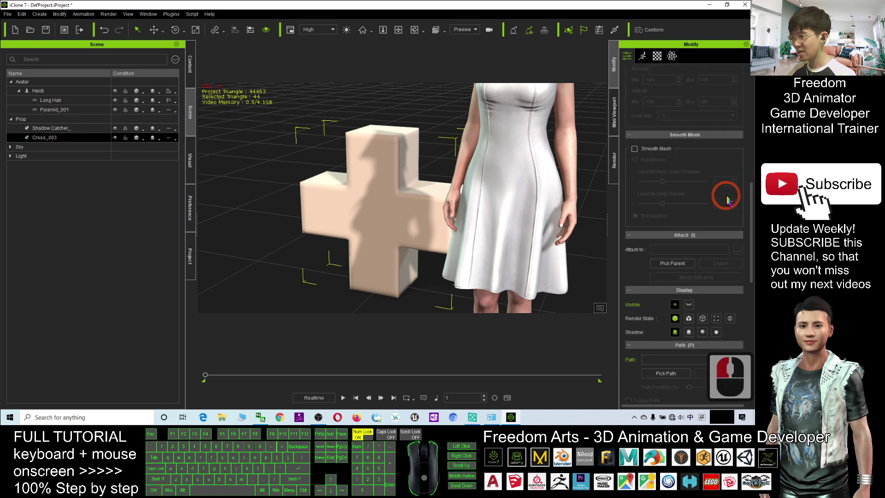
scroll(561, 189, down, 5)
key(x)
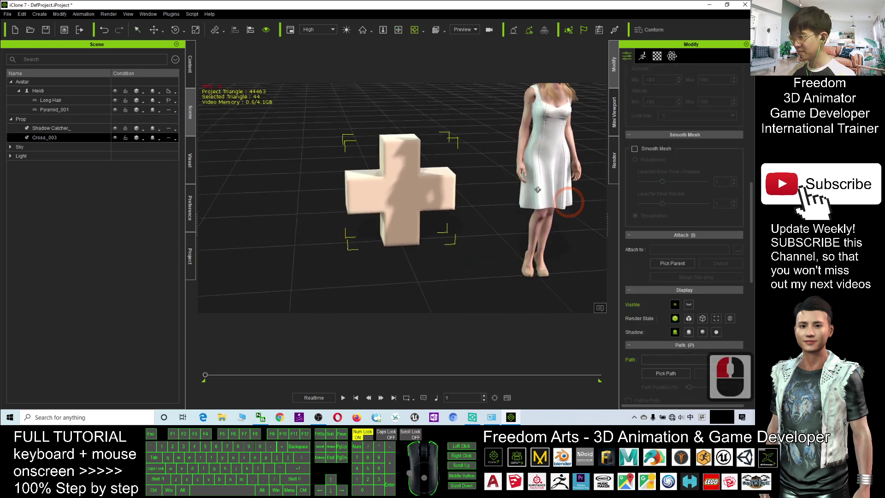
key(c)
key(x)
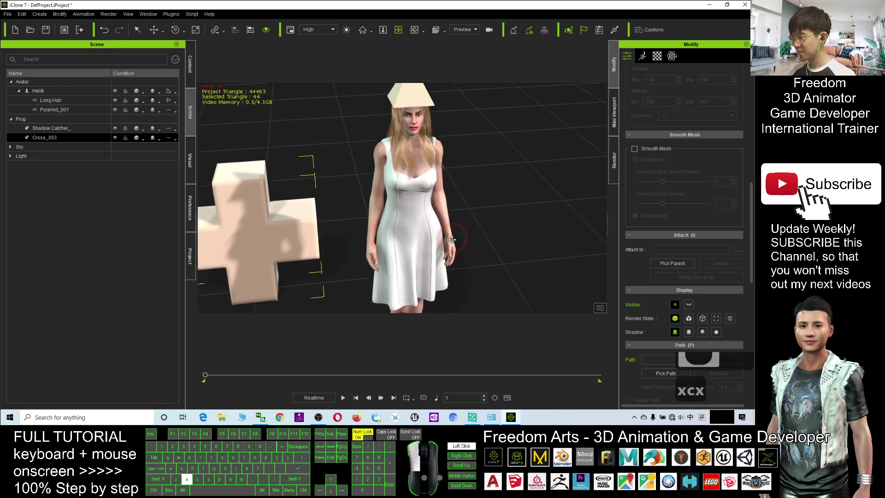
scroll(441, 255, down, 3)
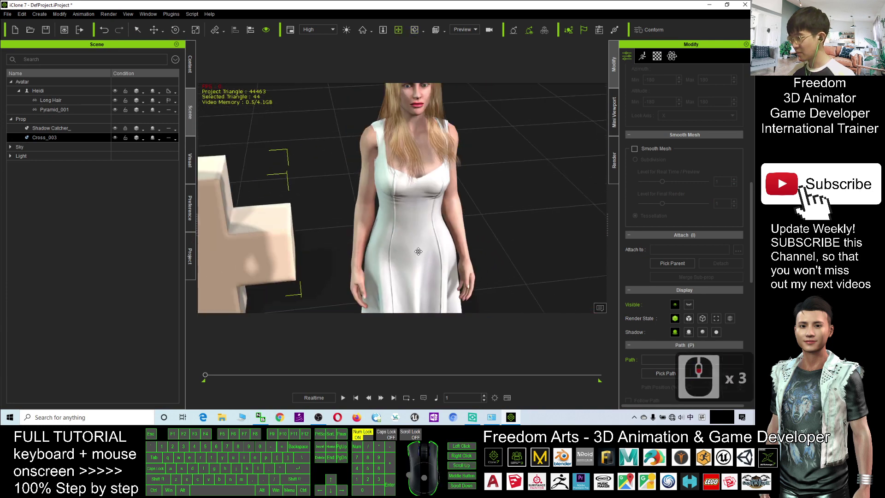
scroll(412, 293, down, 2)
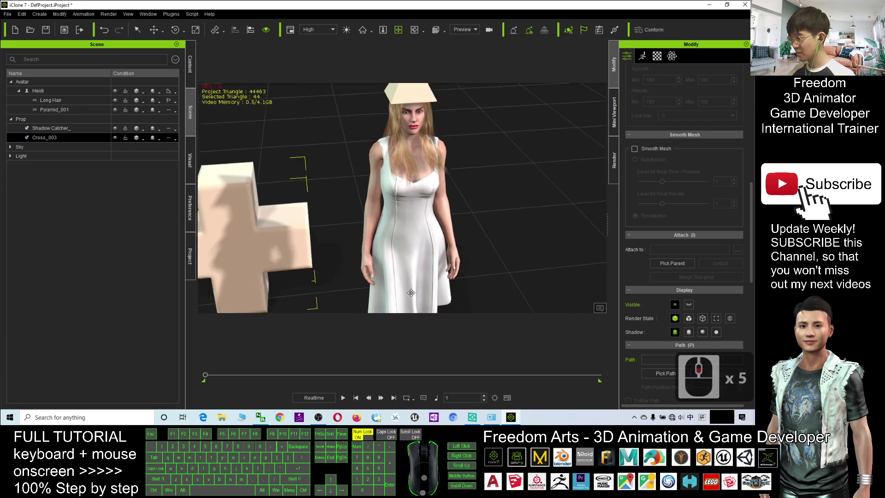
scroll(346, 263, up, 3)
key(x)
drag(342, 253, 355, 183)
key(c)
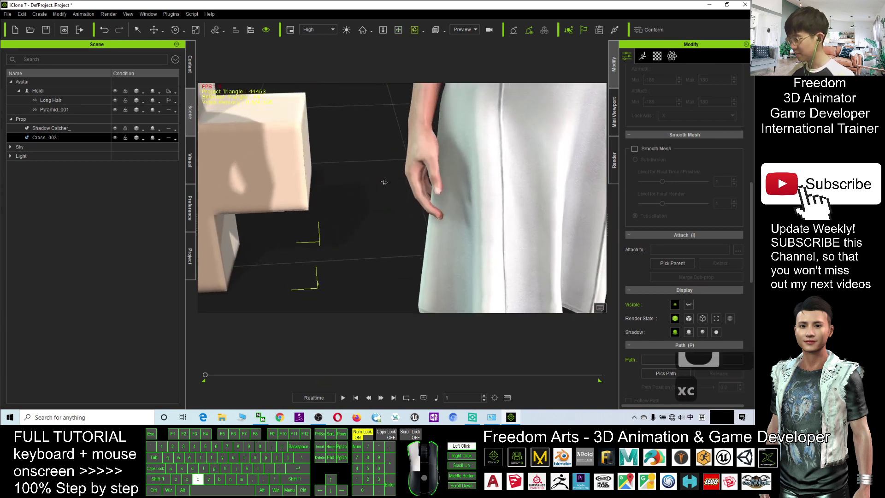
scroll(340, 171, up, 2)
key(x)
key(c)
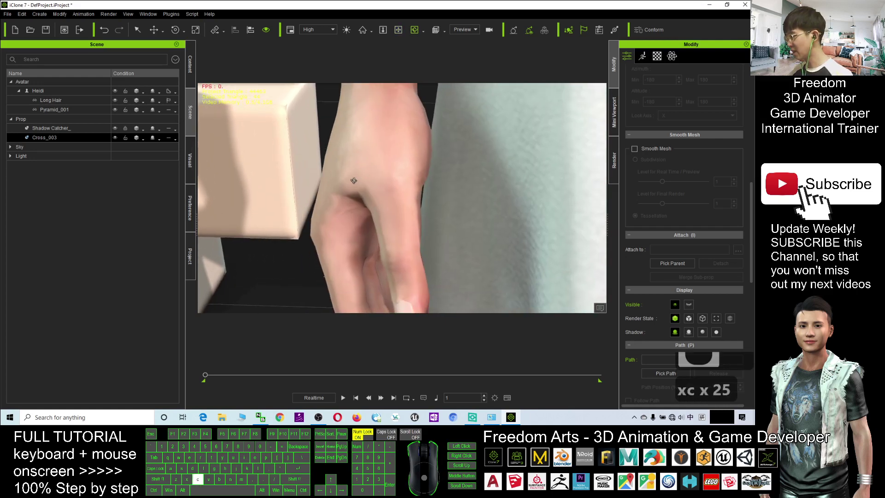
click(666, 264)
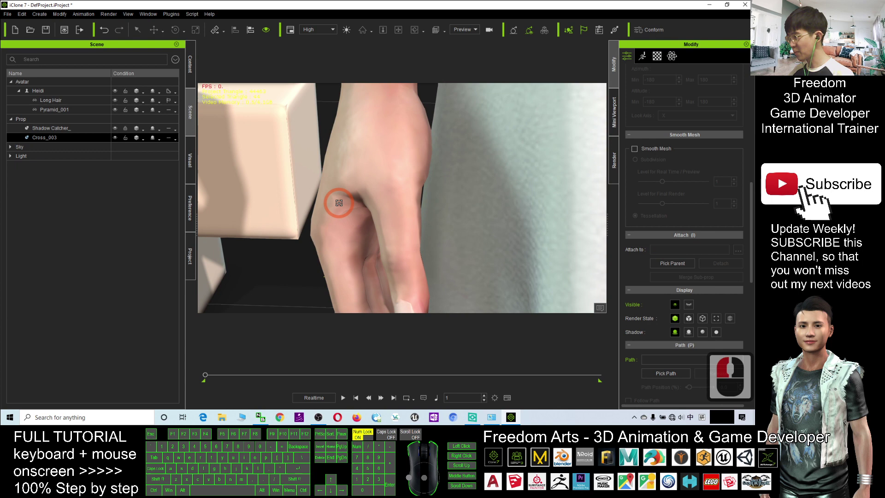
click(329, 218)
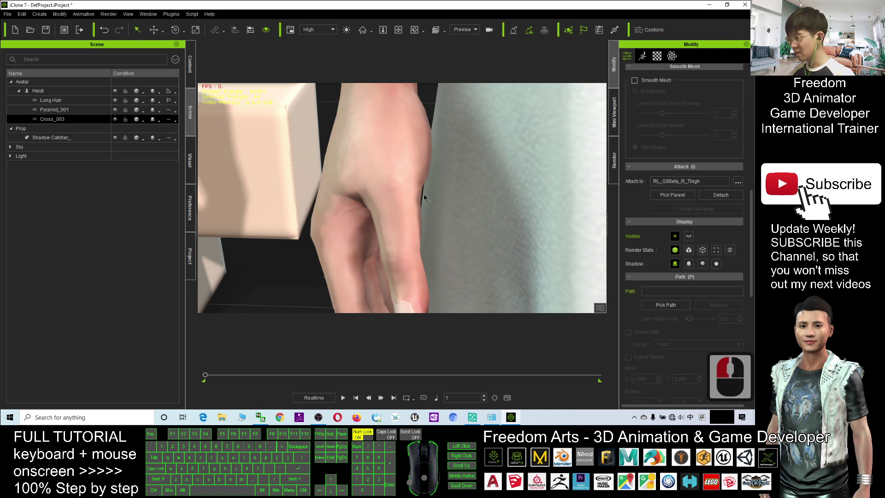
- Play the animation to check how the attached cross moves with Heidi, and return to the first frame
scroll(424, 197, down, 16)
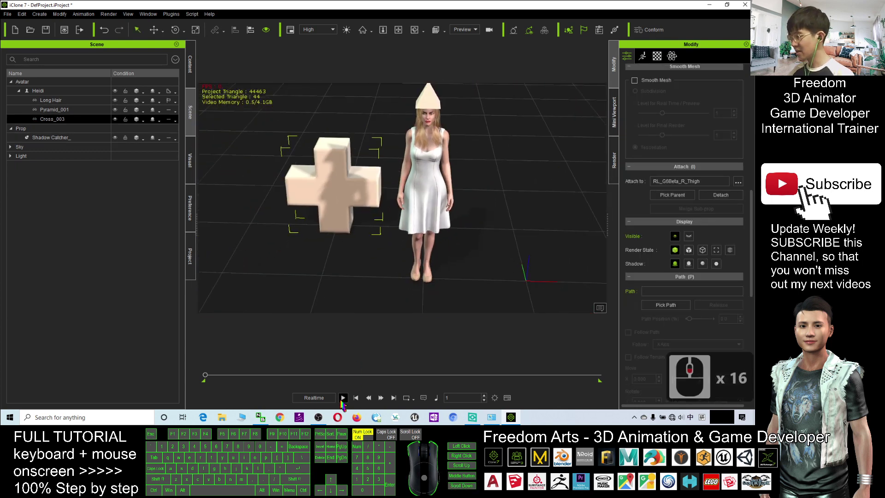
click(342, 398)
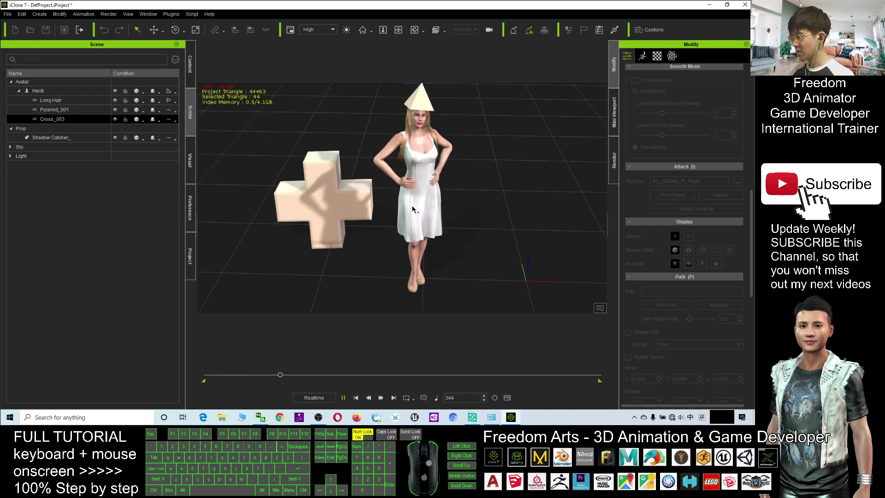
click(356, 398)
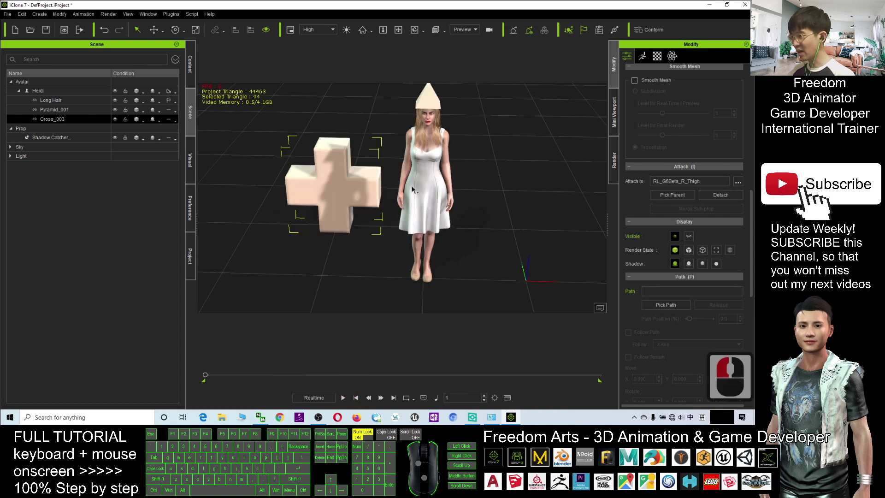
- Select Cross_003 under Heidi and detach it from her right thigh
scroll(421, 154, up, 8)
scroll(422, 149, down, 6)
key(x)
drag(422, 153, 418, 195)
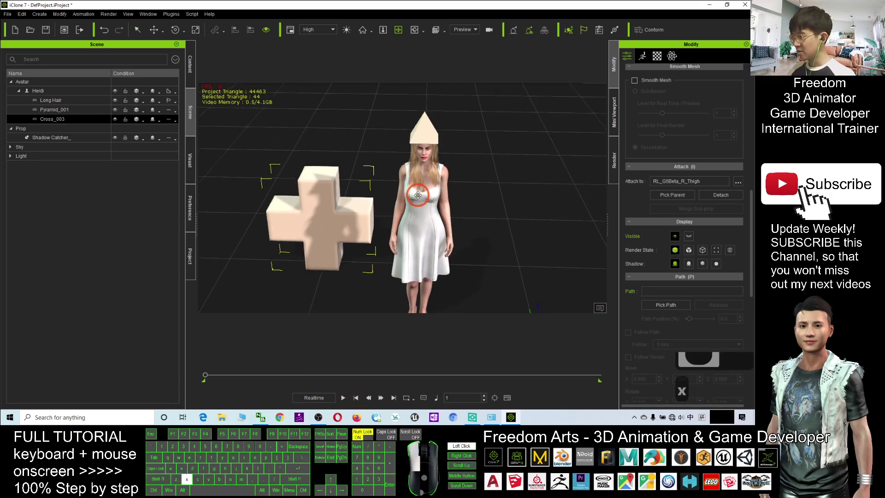
double_click(422, 176)
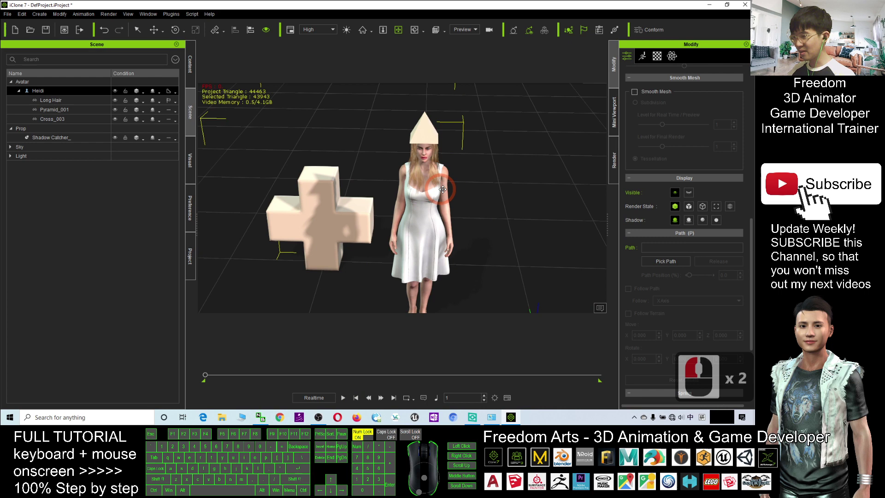
click(54, 119)
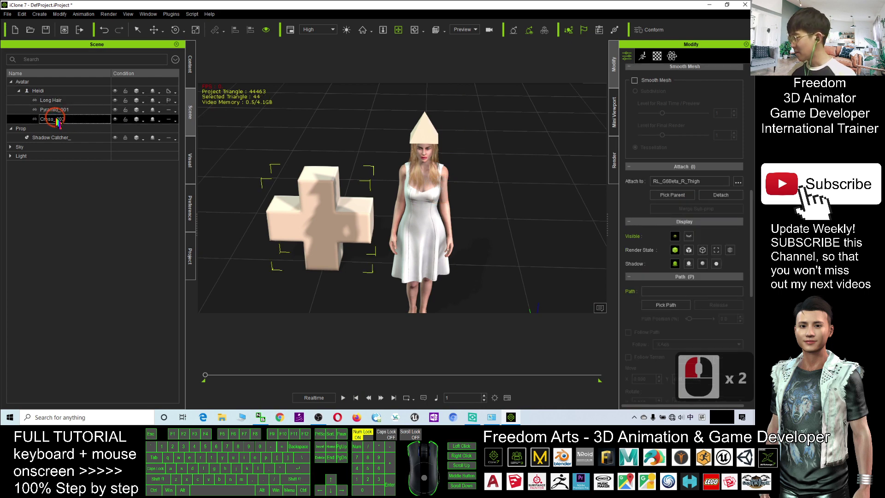
click(651, 206)
click(720, 195)
scroll(497, 201, up, 6)
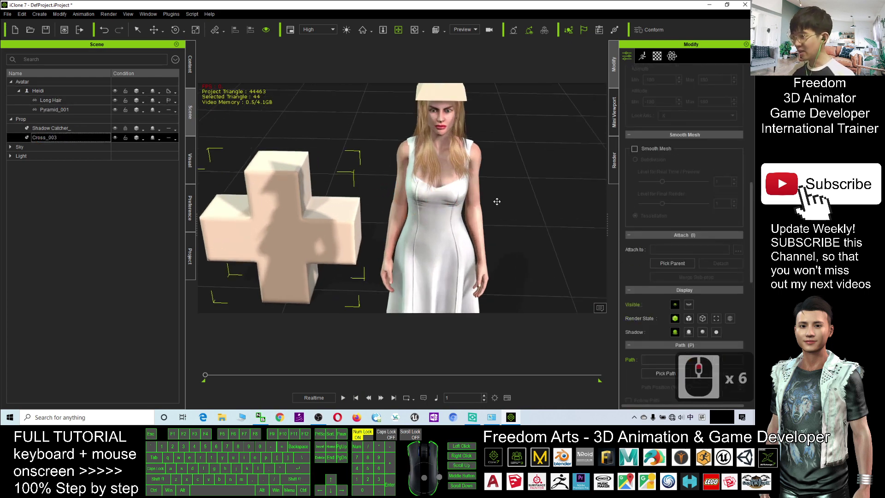
- Select the Heidi avatar and open Edit Motion Layer for her body
double_click(52, 92)
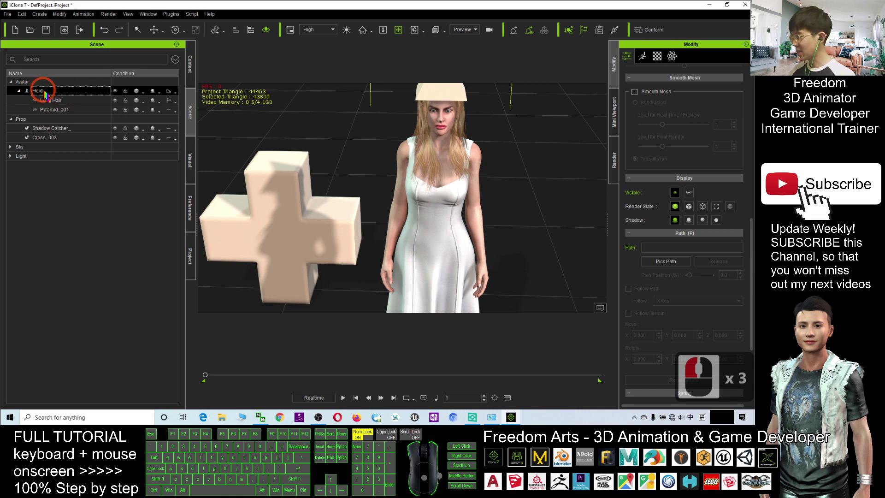
scroll(320, 199, down, 4)
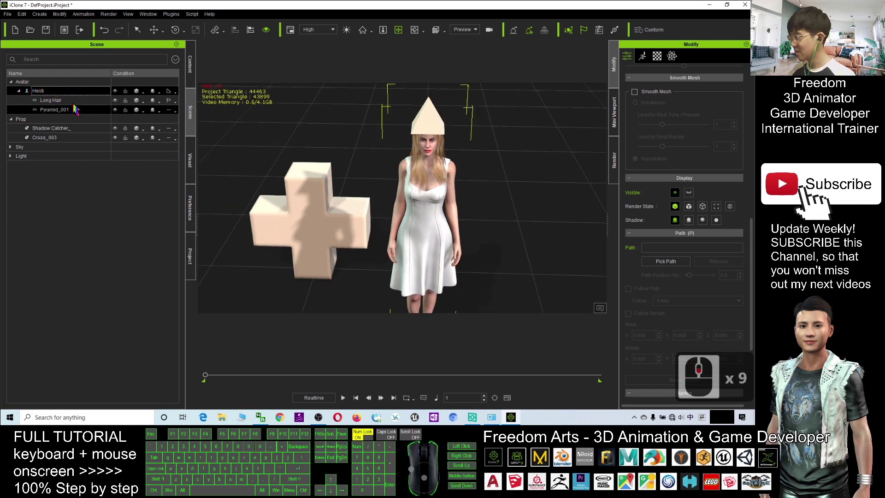
click(30, 90)
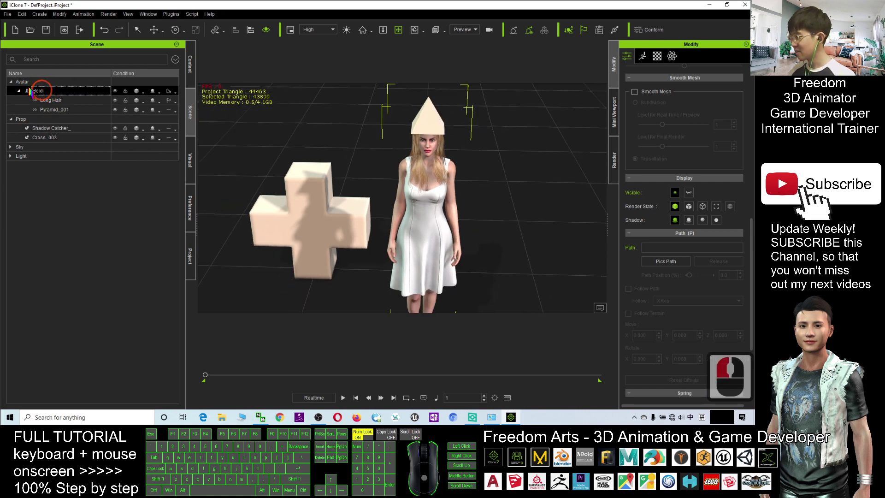
double_click(69, 92)
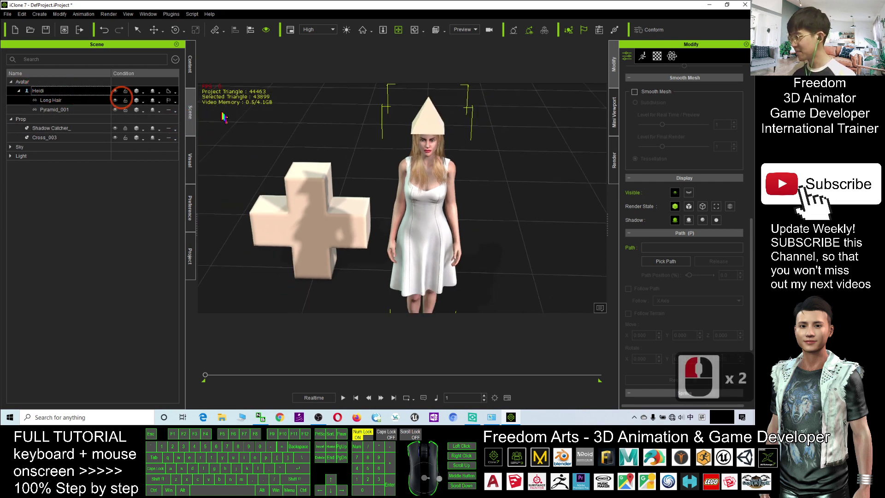
click(637, 60)
drag(751, 220, 749, 135)
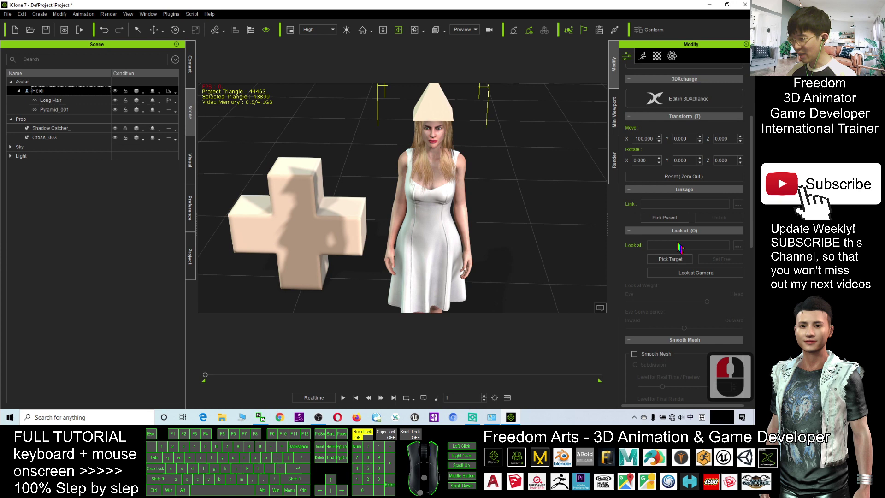
click(671, 258)
click(643, 57)
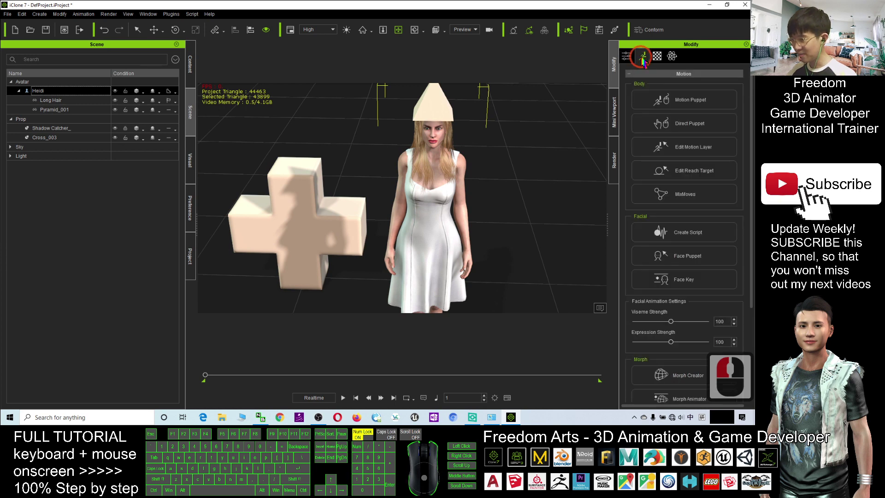
scroll(687, 258, down, 4)
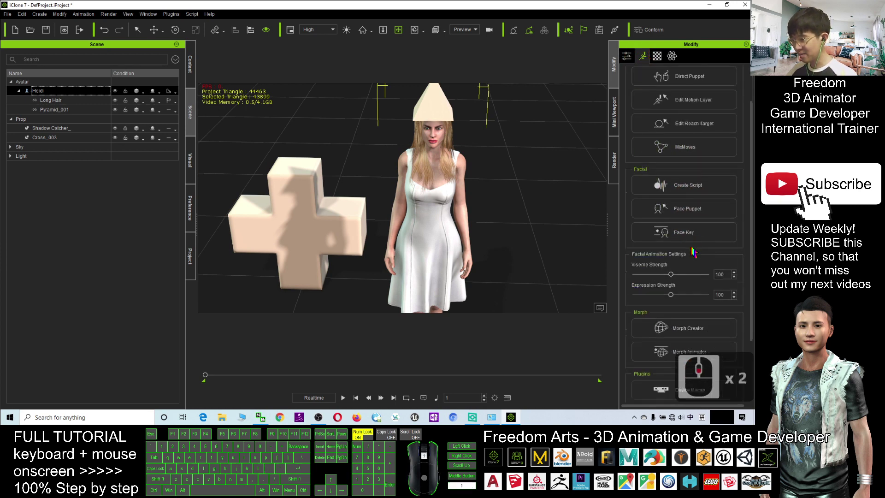
scroll(692, 293, up, 4)
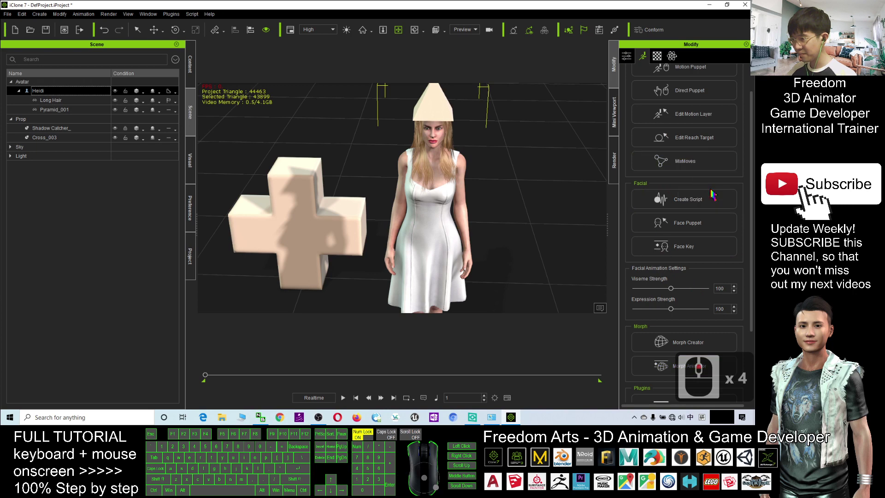
click(678, 153)
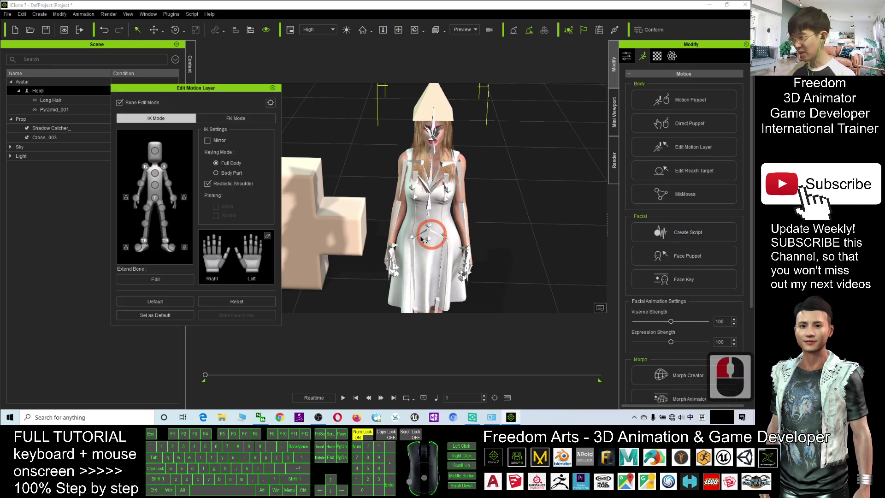
- Rotate Heidi's right upper arm bone outward so the hand is away from the dress and reaches toward the cross
scroll(421, 237, up, 5)
scroll(406, 262, up, 1)
scroll(394, 218, down, 4)
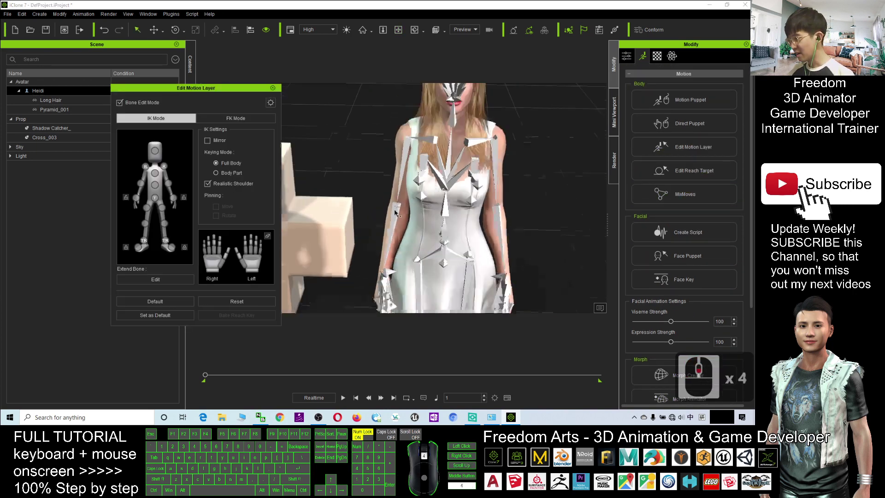
click(408, 151)
key(e)
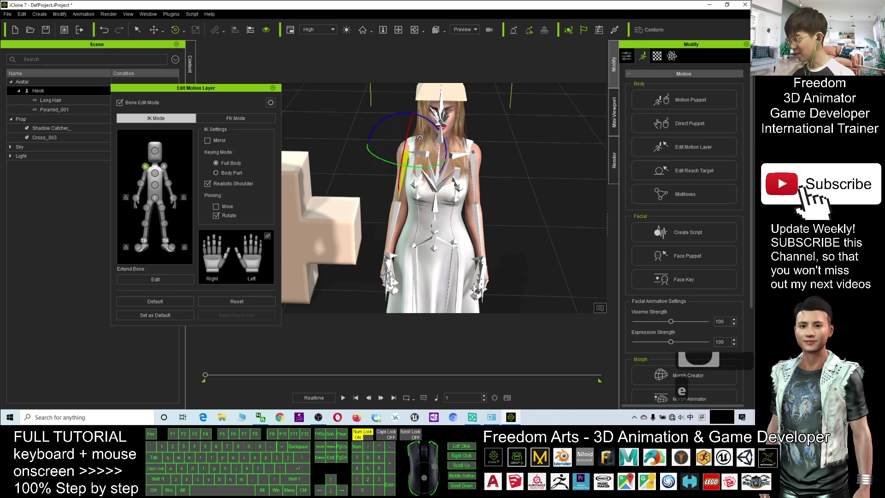
drag(434, 125, 431, 141)
key(x)
drag(382, 223, 387, 219)
scroll(387, 219, down, 5)
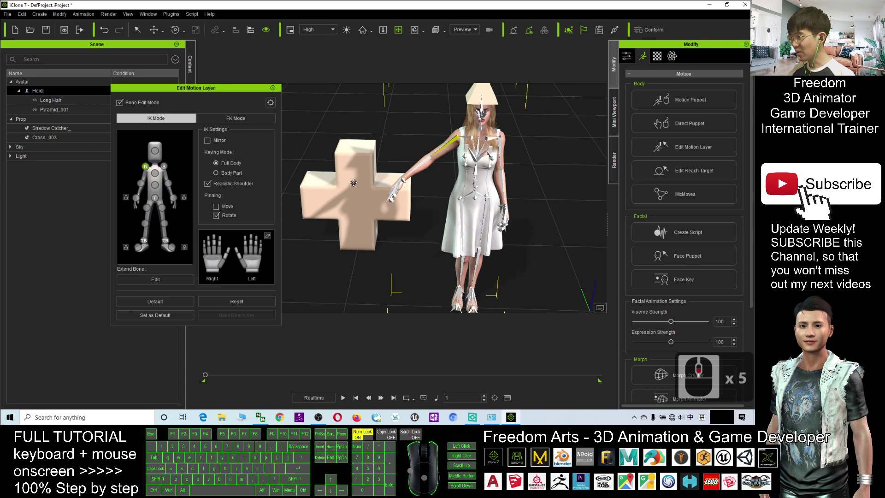
- Select the Cross_003 prop and close the Edit Motion Layer window
click(45, 138)
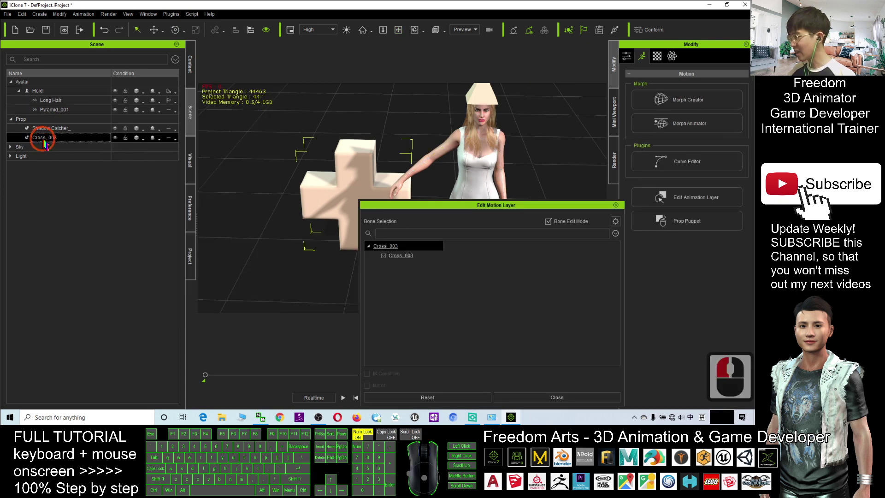
click(617, 205)
click(308, 173)
scroll(320, 184, up, 8)
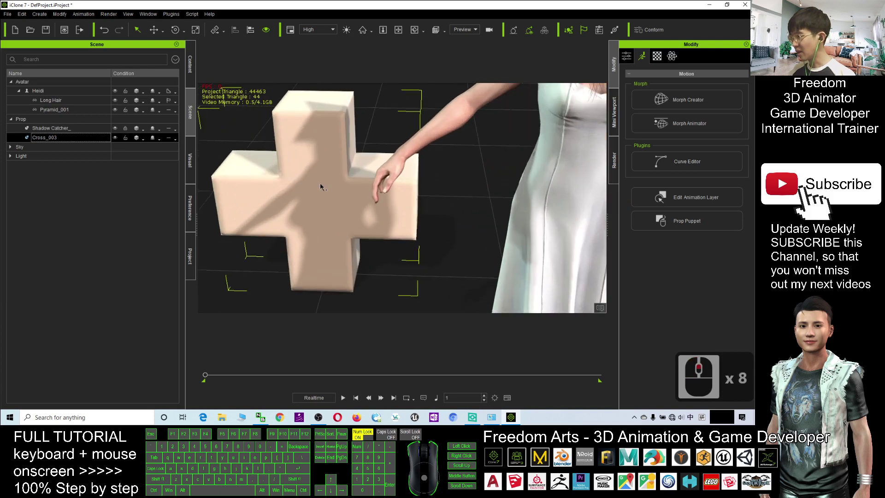
- Attach the Cross_003 prop to Heidi's right hand bone, RL_G6Beta_R_Hand
click(627, 56)
click(697, 286)
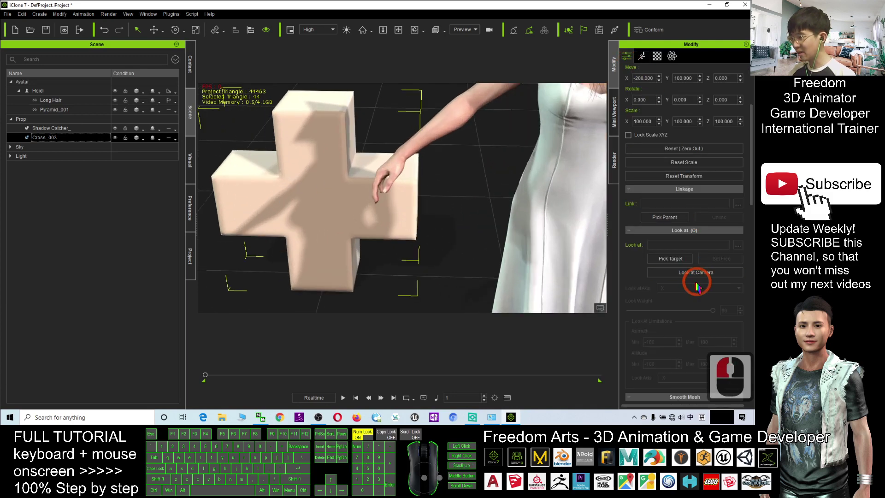
click(660, 219)
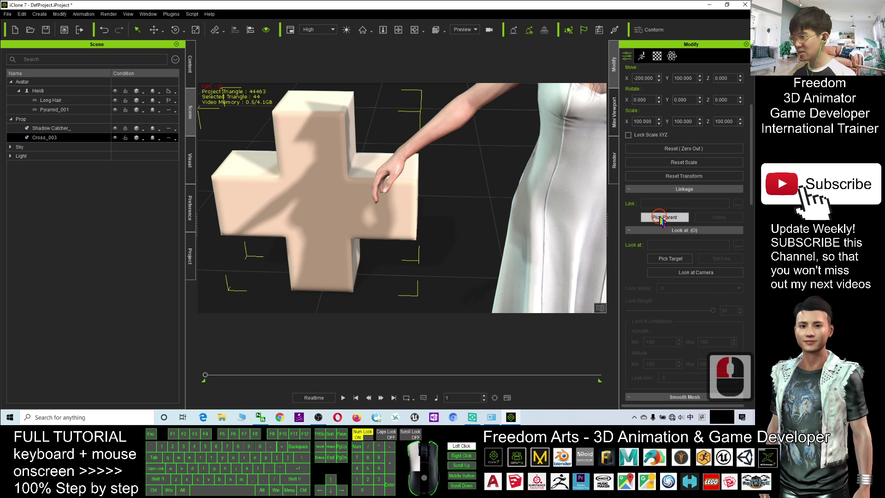
scroll(668, 263, down, 11)
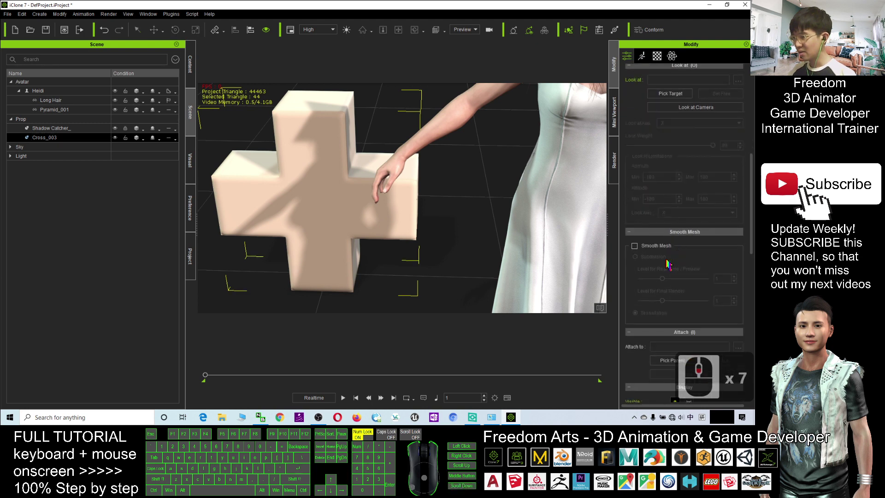
click(666, 269)
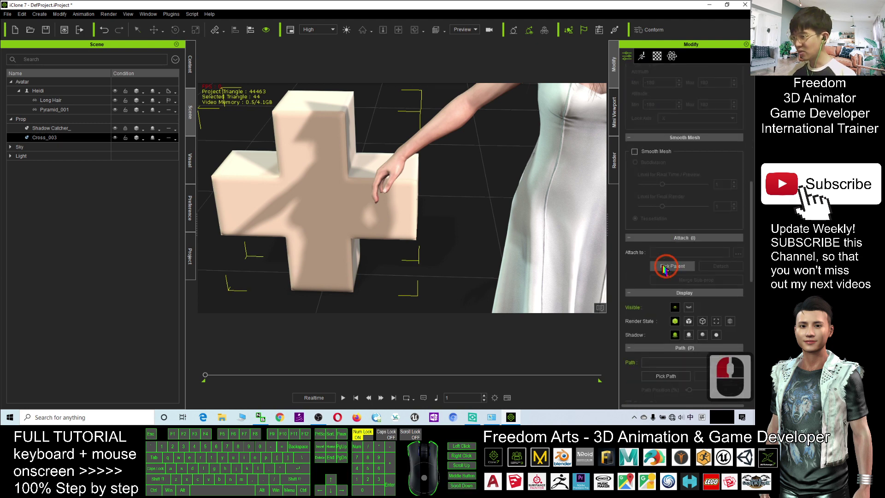
click(399, 173)
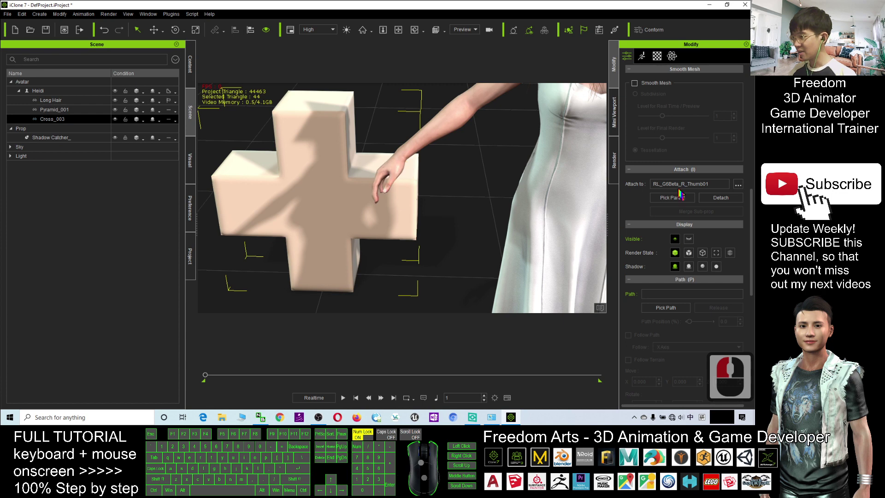
scroll(420, 177, up, 15)
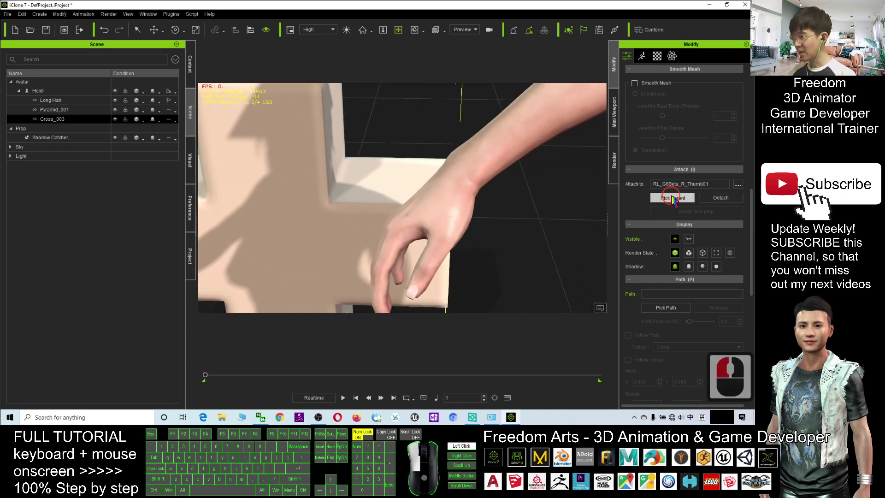
double_click(444, 196)
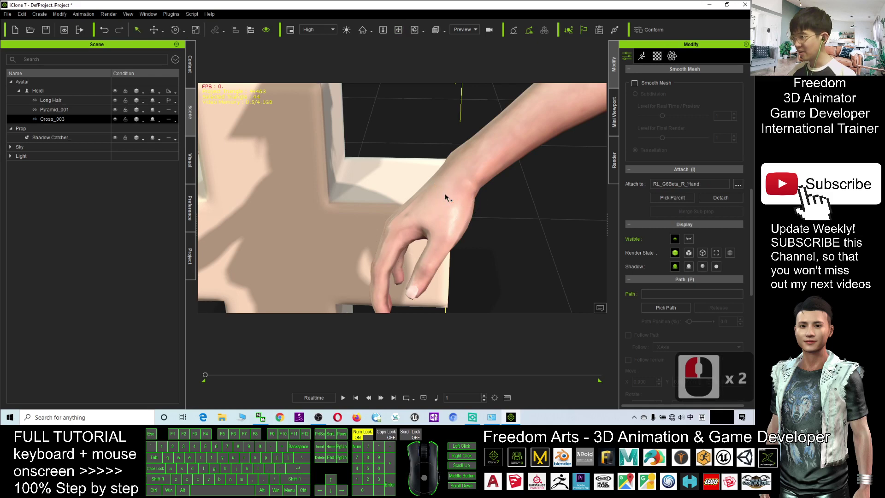
- Select the Heidi avatar and open Edit Motion Layer for her body
scroll(465, 198, down, 20)
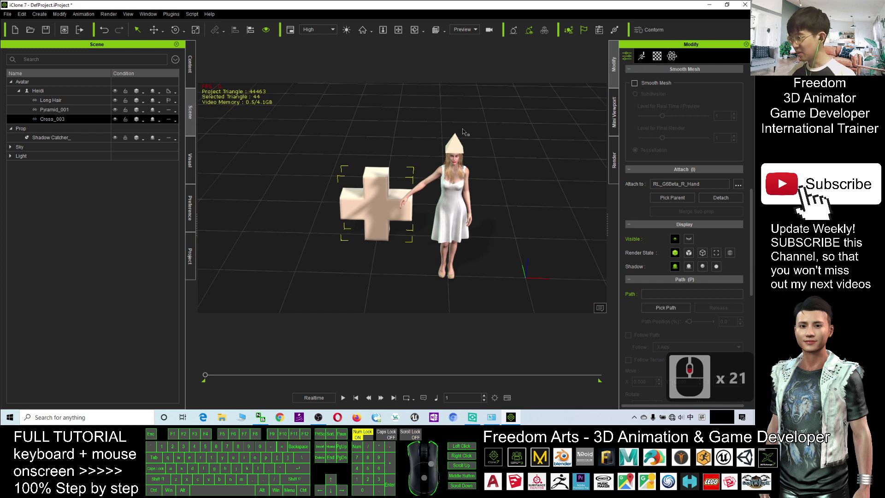
click(642, 55)
click(42, 91)
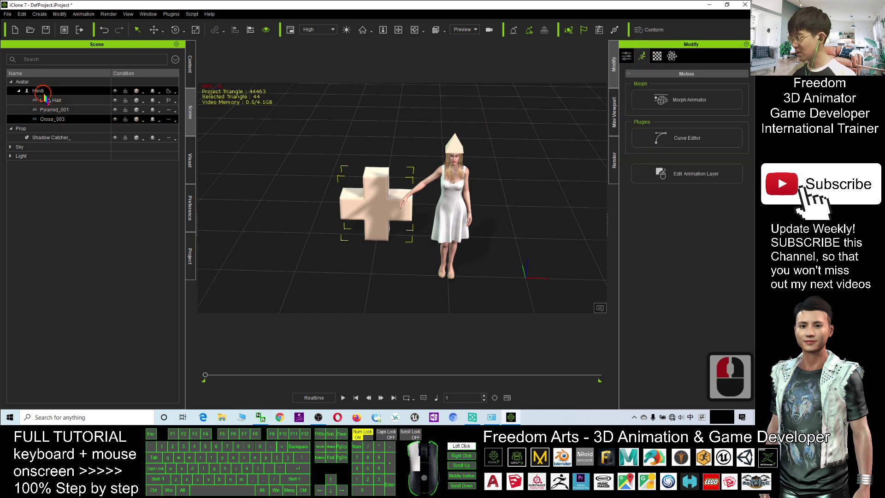
scroll(466, 173, up, 8)
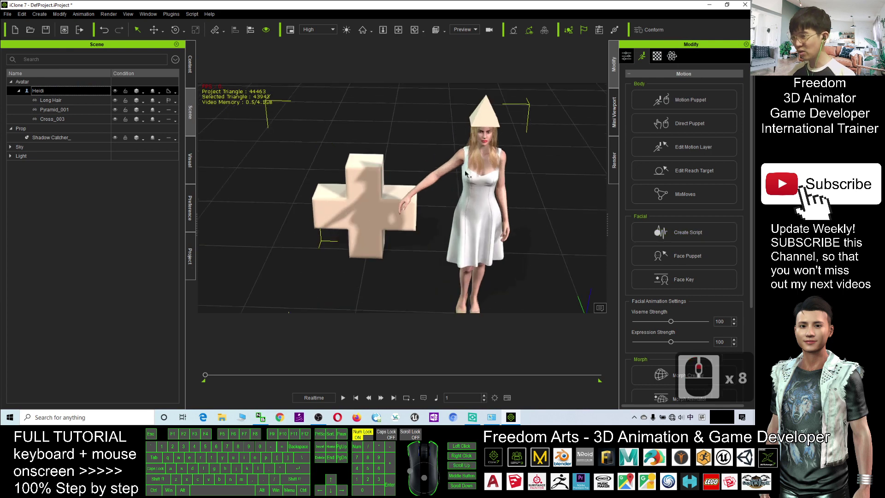
scroll(466, 174, up, 5)
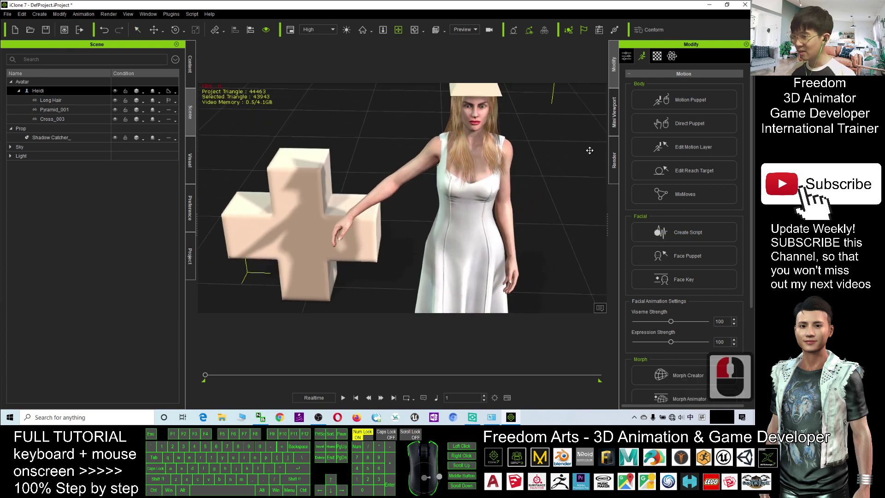
click(669, 265)
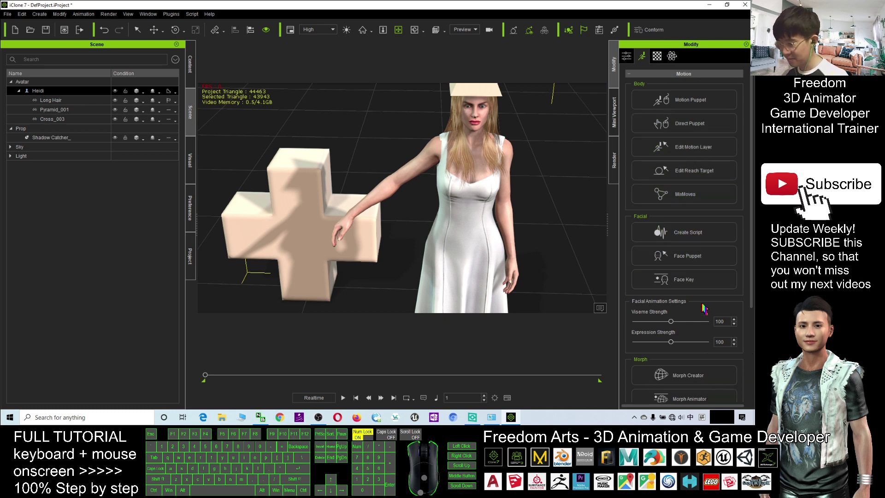
click(673, 155)
- Rotate Heidi's right upper arm bone down so the arm hangs beside her body, and close the Edit Motion Layer window
click(398, 183)
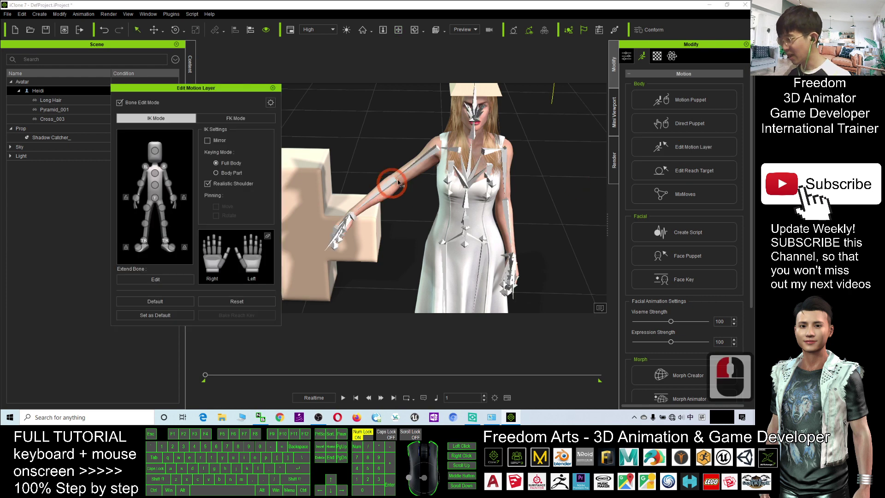
click(430, 156)
key(e)
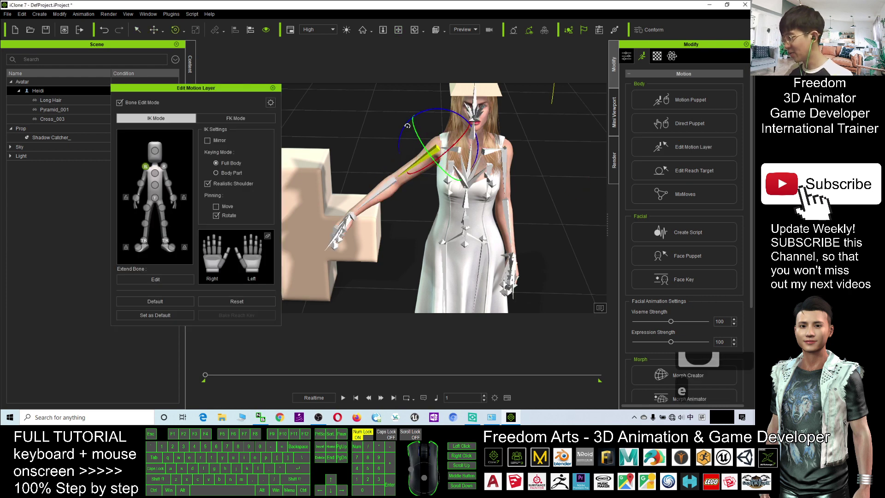
drag(407, 126, 371, 210)
key(x)
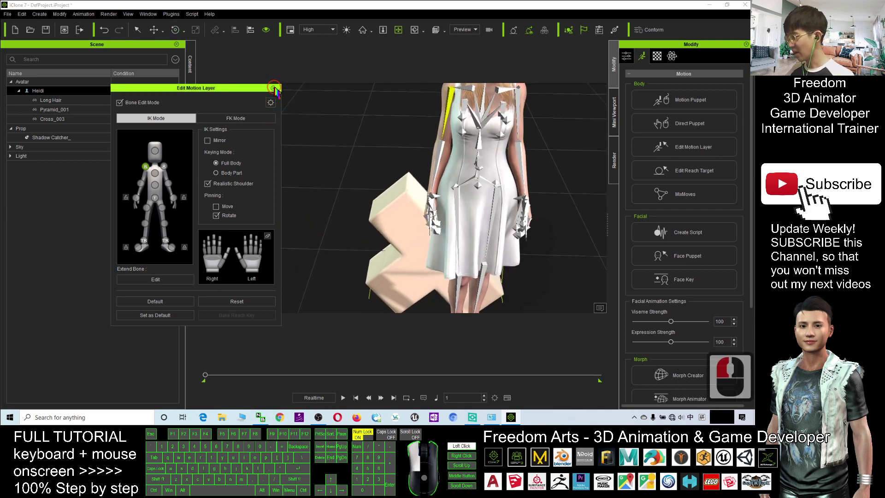
click(274, 88)
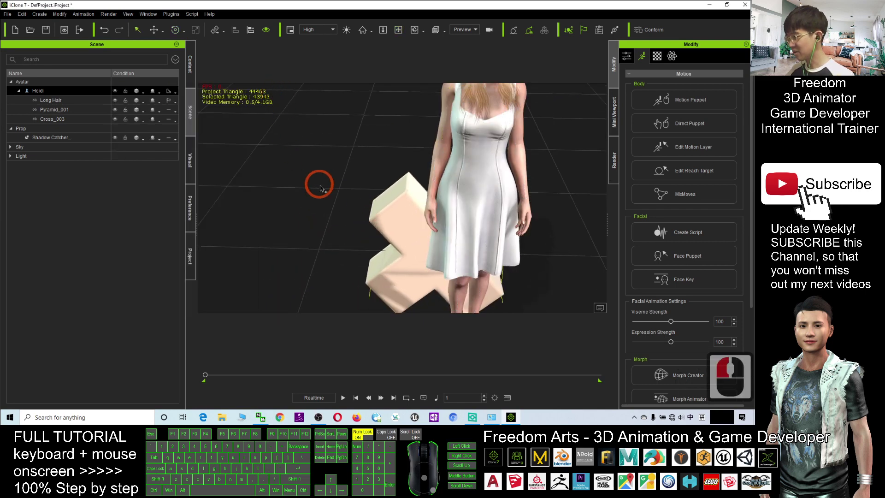
- Select Cross_003 under Heidi and scale it down uniformly to a fraction of its size
key(c)
drag(318, 184, 480, 230)
scroll(370, 255, down, 2)
scroll(369, 255, down, 15)
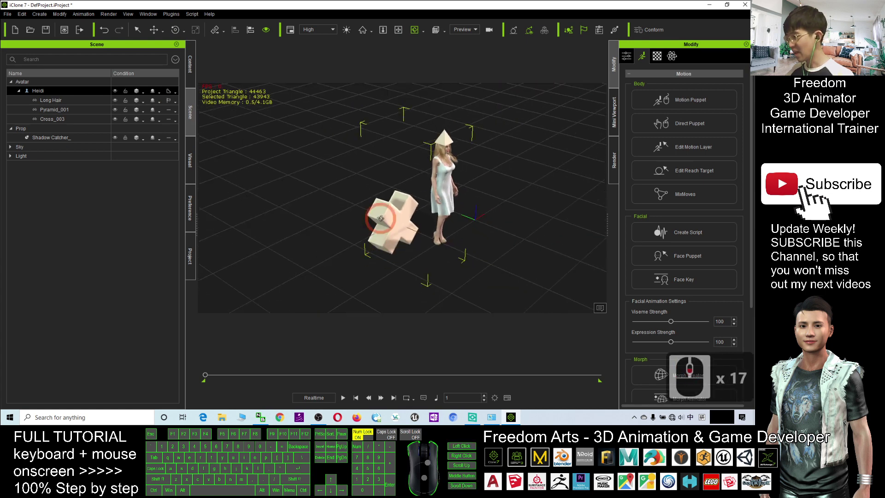
key(q)
click(52, 119)
click(59, 120)
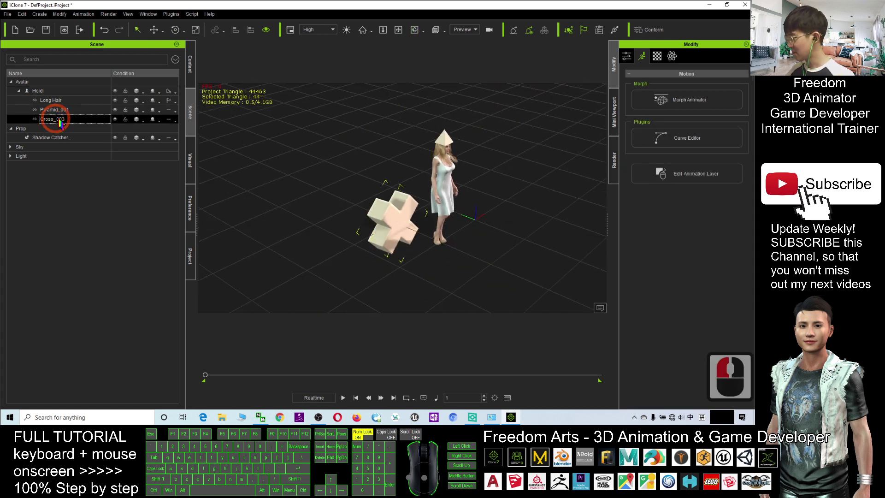
key(e)
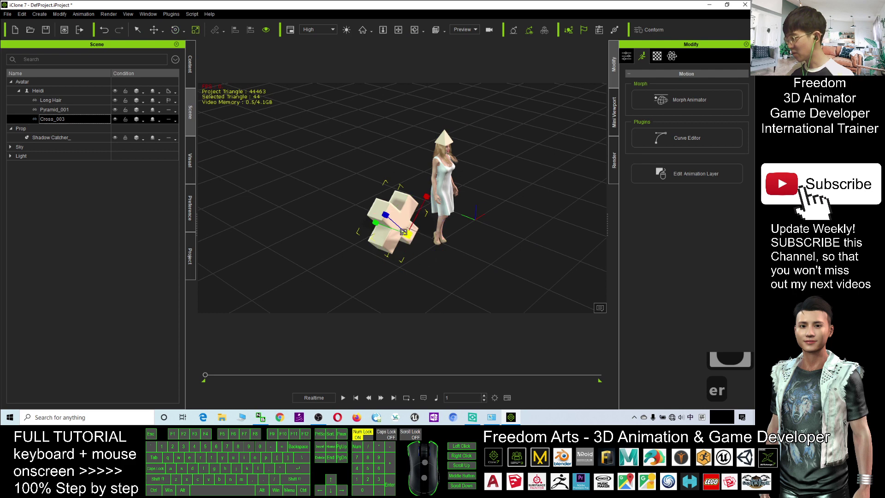
drag(403, 232, 382, 297)
- Move the reduced cross along its axes toward Heidi's right hand
key(w)
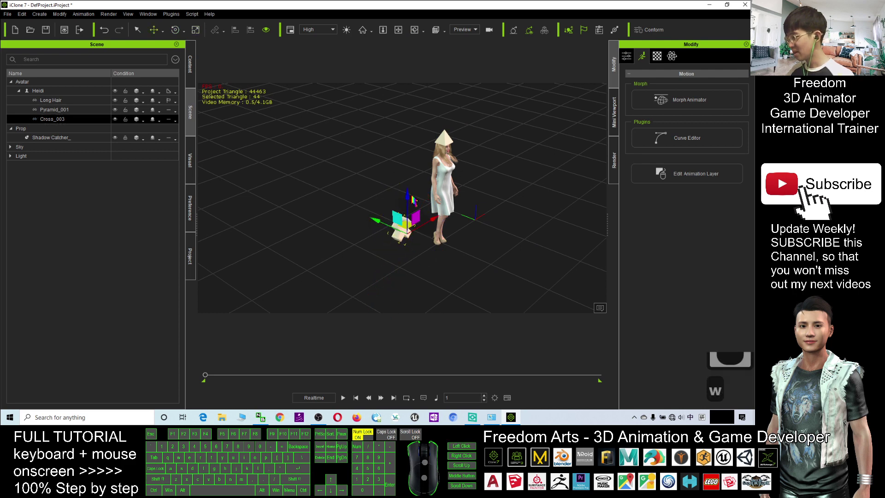
mouse_move(408, 194)
mouse_down()
mouse_move(406, 154)
mouse_move(389, 192)
mouse_move(404, 195)
mouse_up()
scroll(404, 195, up, 20)
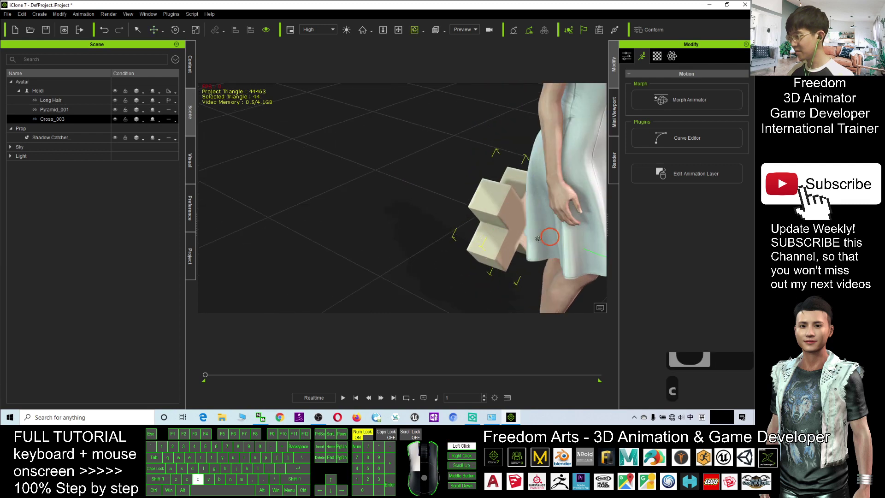
scroll(487, 239, down, 4)
key(w)
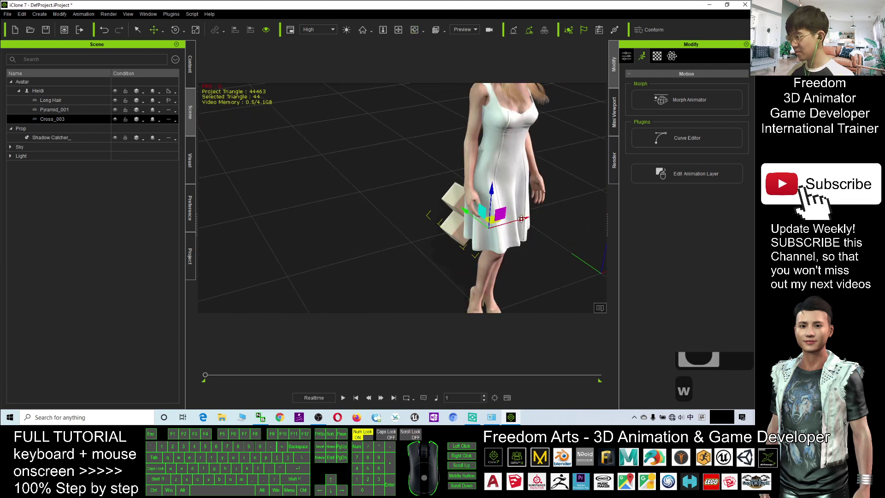
drag(521, 219, 456, 243)
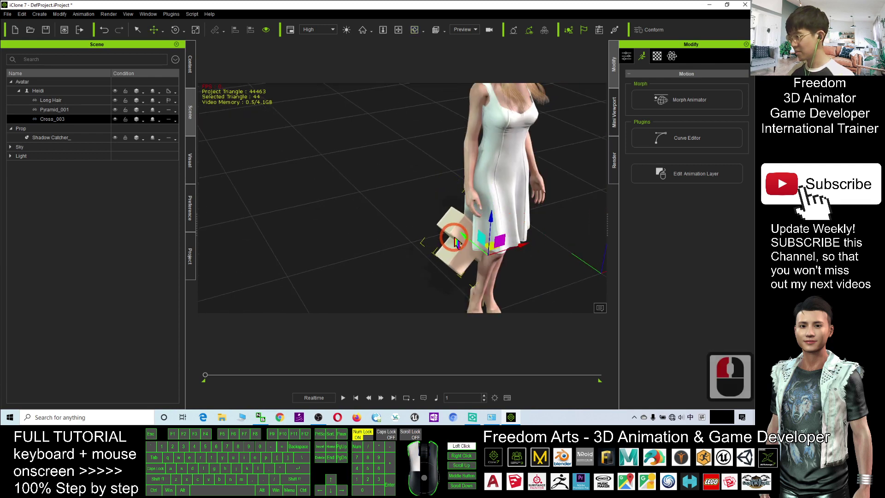
mouse_move(492, 207)
mouse_down()
mouse_move(468, 205)
mouse_move(479, 210)
mouse_up()
drag(538, 221, 472, 276)
- Scale the cross down further and move it up into Heidi's right hand
key(e)
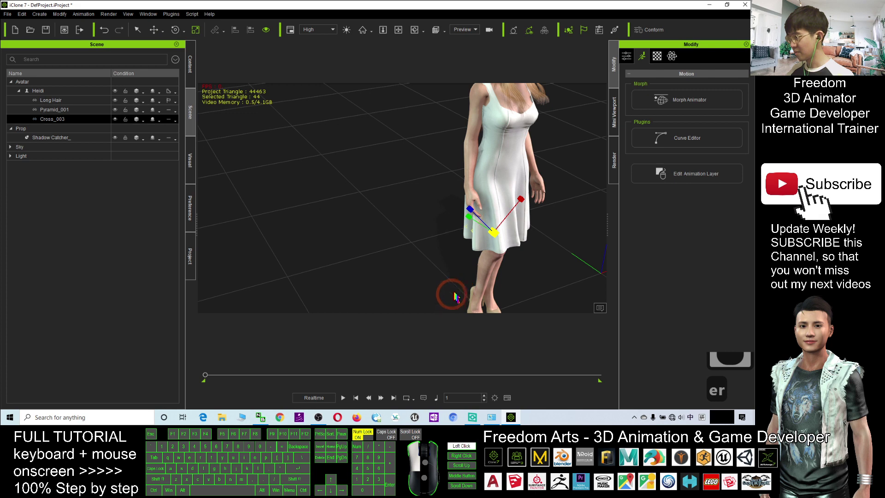
key(w)
drag(498, 189, 497, 180)
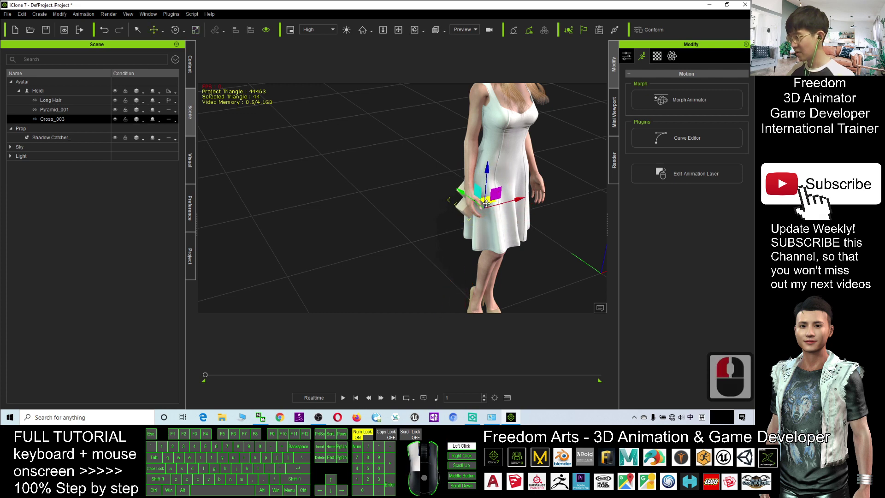
scroll(549, 197, up, 5)
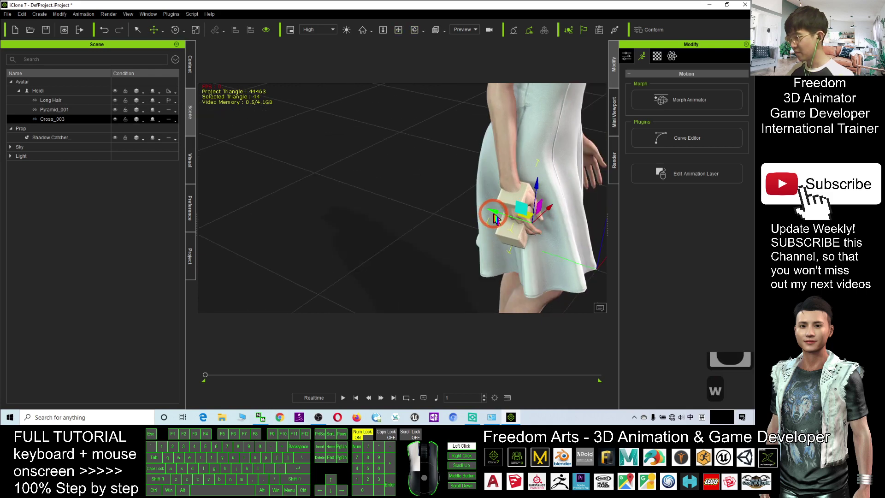
mouse_move(494, 218)
mouse_down()
mouse_move(557, 213)
mouse_move(508, 213)
mouse_up()
- Play the animation to check how the hat and cross follow Heidi, and return to the first frame
key(c)
scroll(547, 237, down, 13)
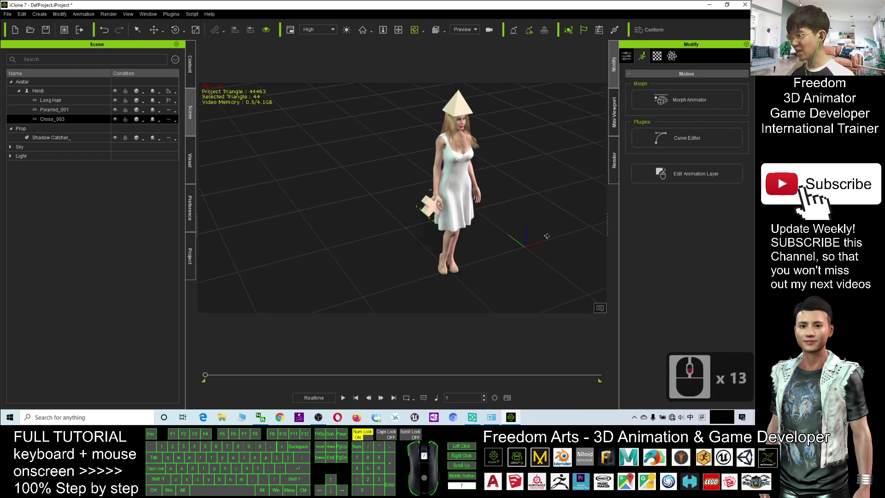
key(x)
drag(547, 237, 507, 205)
key(c)
drag(489, 200, 395, 330)
key(x)
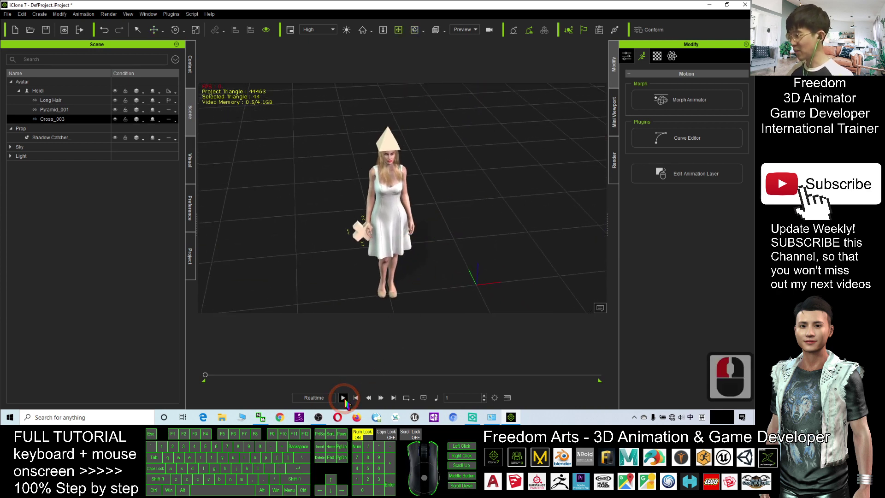
click(343, 397)
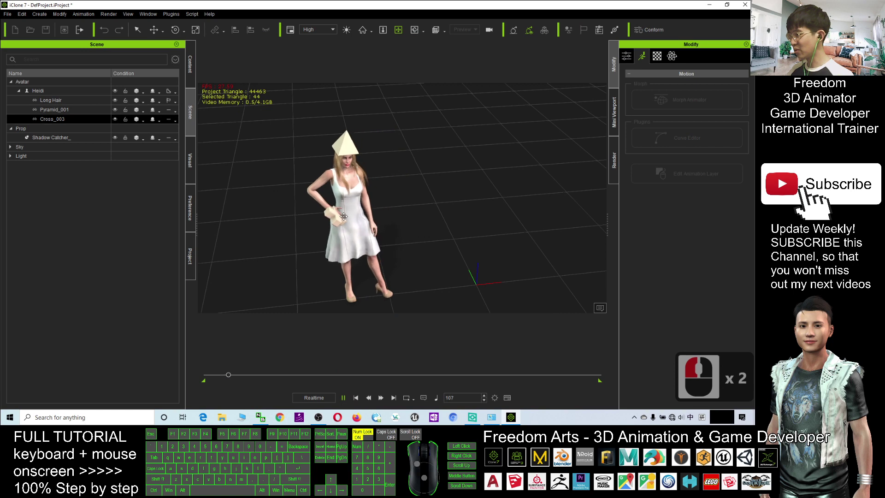
scroll(437, 200, up, 11)
click(437, 200)
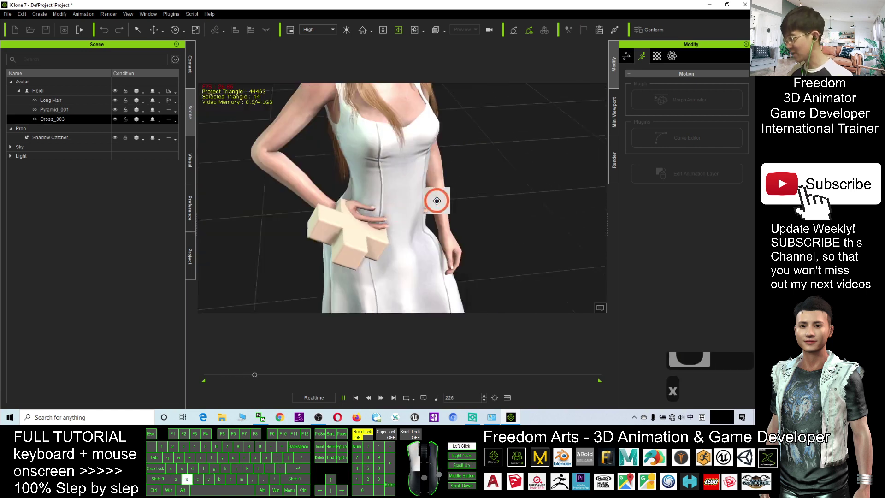
scroll(437, 201, down, 20)
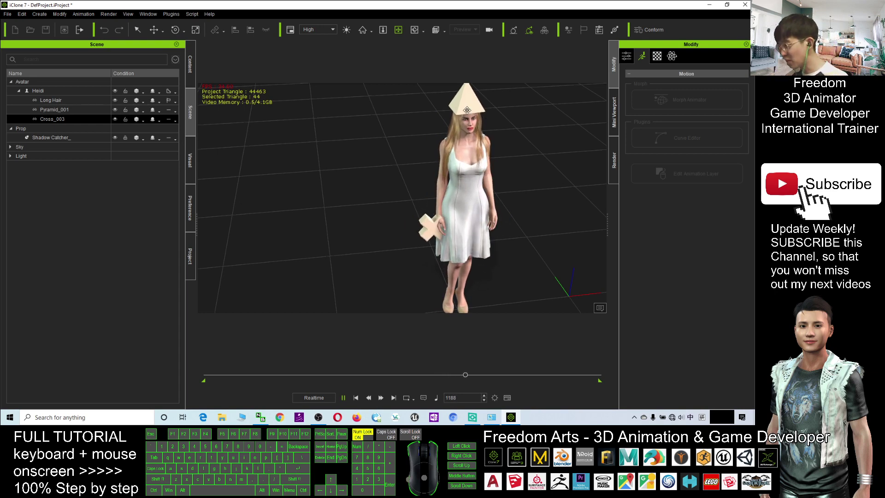
click(356, 398)
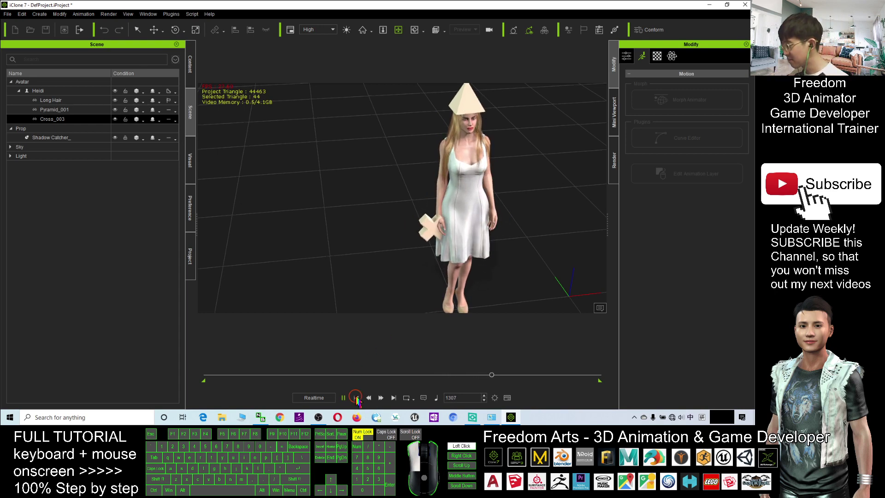
- Examine the cross in Heidi's right hand up close and from different angles, keeping Cross_003 selected
scroll(518, 210, up, 7)
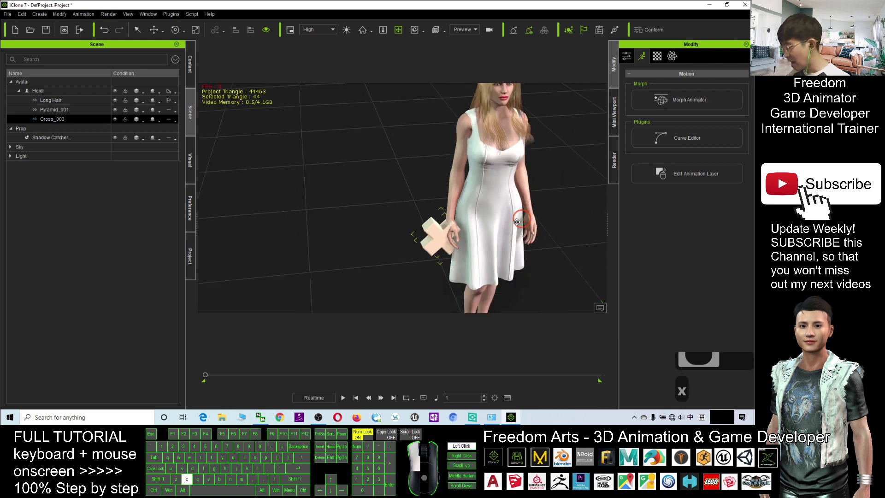
scroll(458, 243, down, 3)
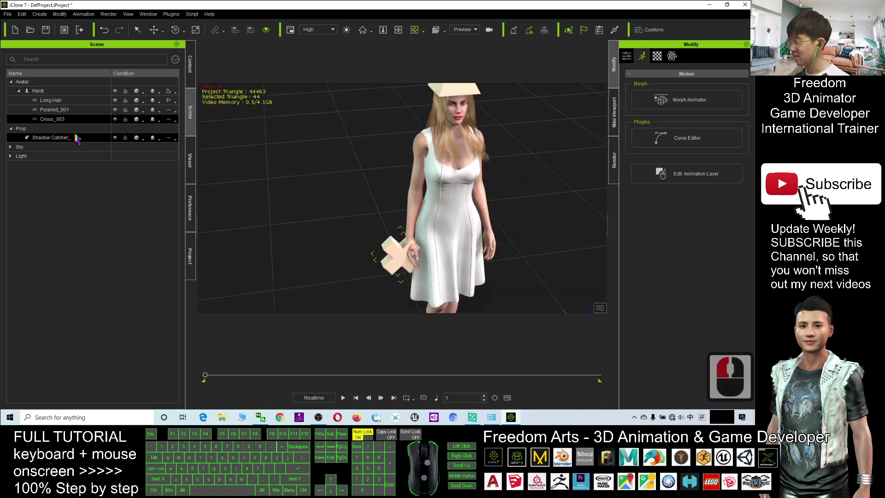
click(59, 110)
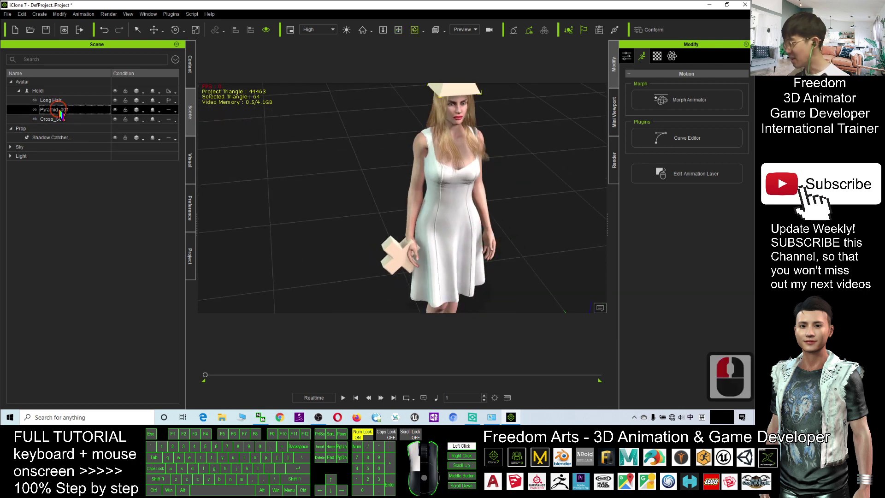
click(51, 120)
drag(400, 264, 402, 253)
click(402, 253)
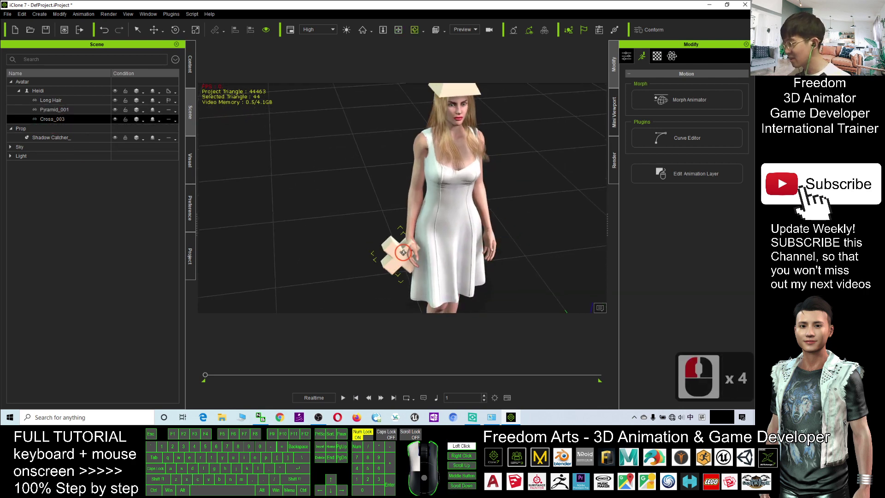
click(463, 237)
key(x)
drag(462, 237, 450, 251)
key(q)
click(382, 275)
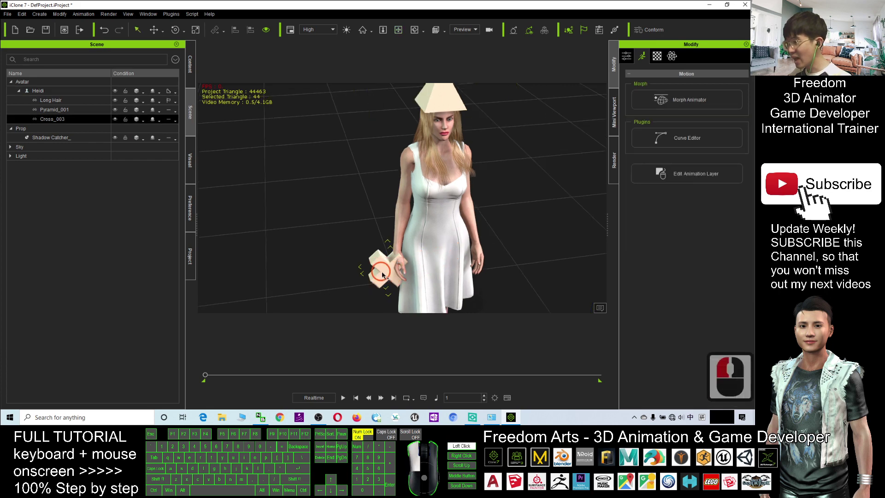
scroll(382, 275, down, 6)
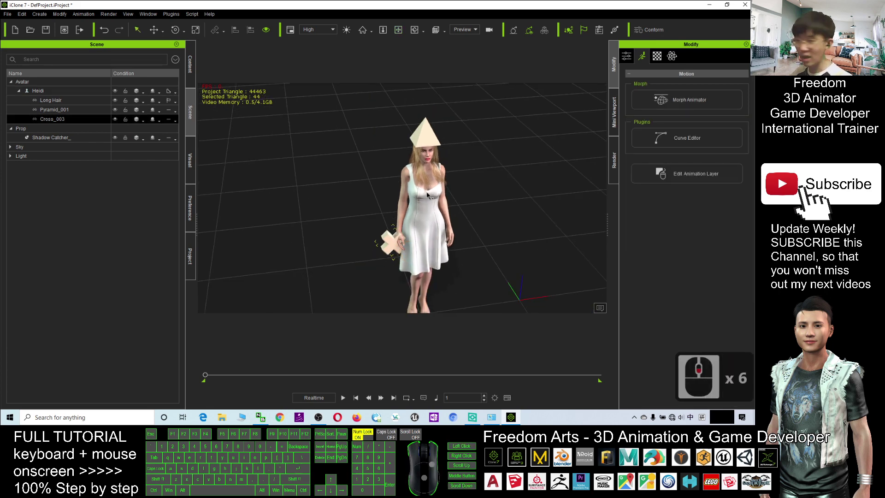
- Detach Cross_003 from Heidi's right hand, play the animation to check it, and return to the first frame
click(626, 56)
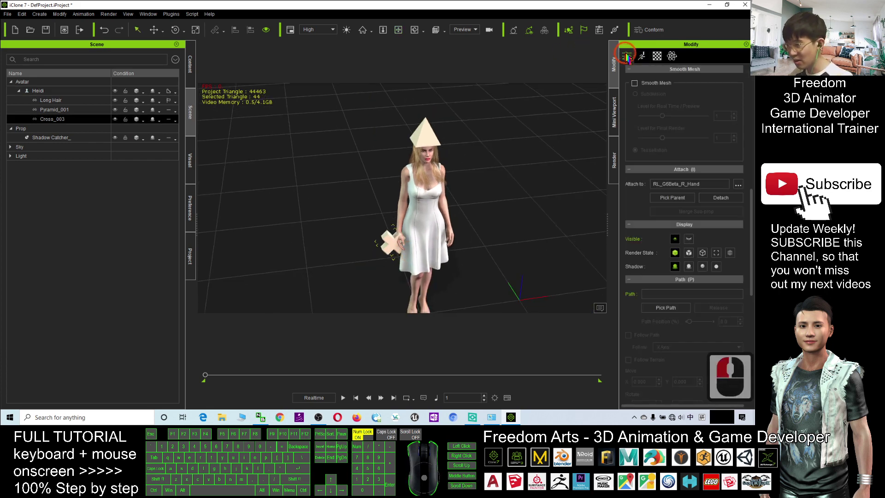
click(710, 198)
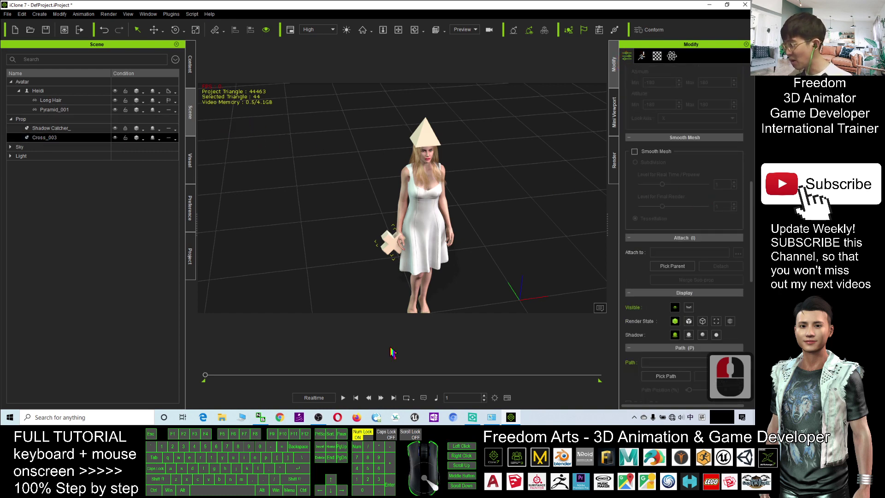
click(343, 398)
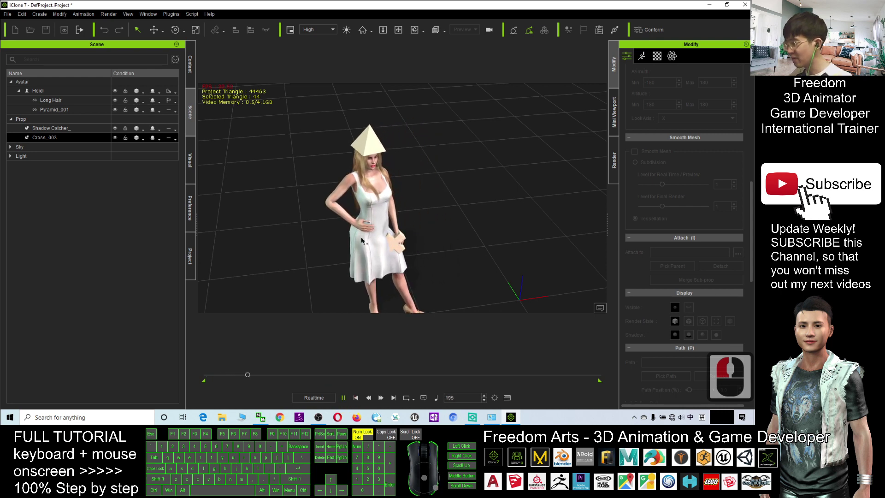
click(356, 398)
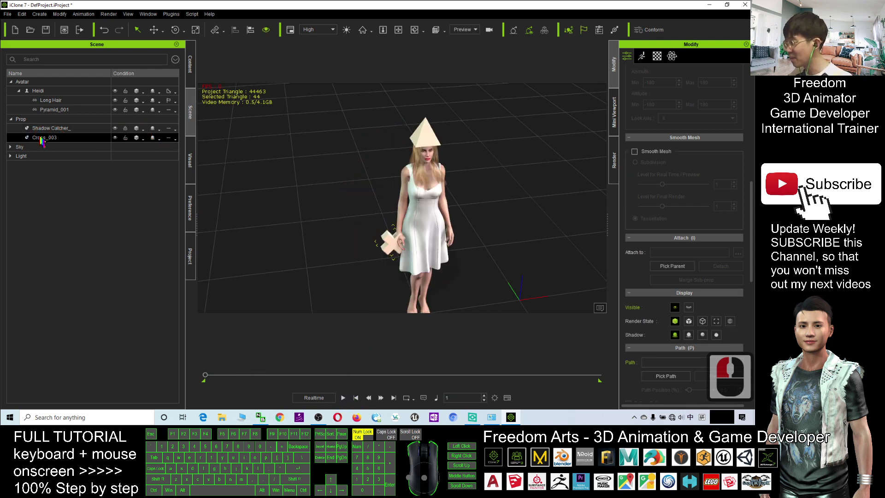
- Detach Pyramid_001 from Heidi's head, play the animation to check it, and return to the first frame
double_click(424, 131)
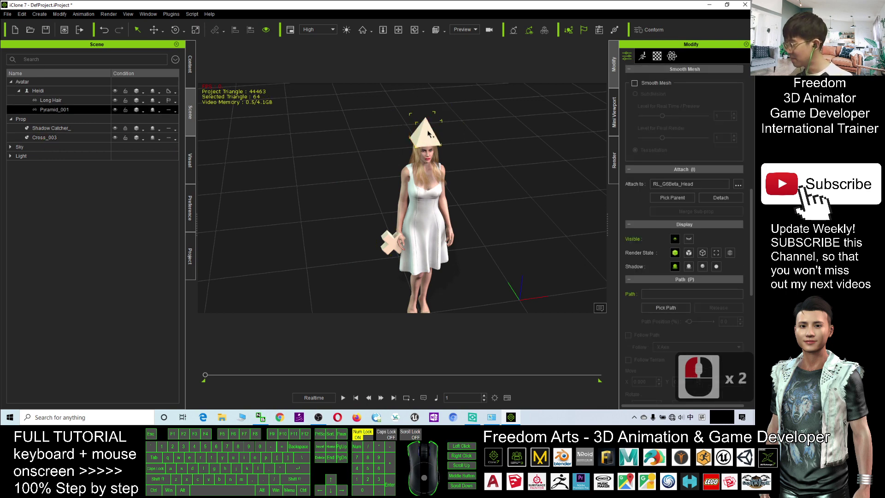
click(721, 197)
click(342, 317)
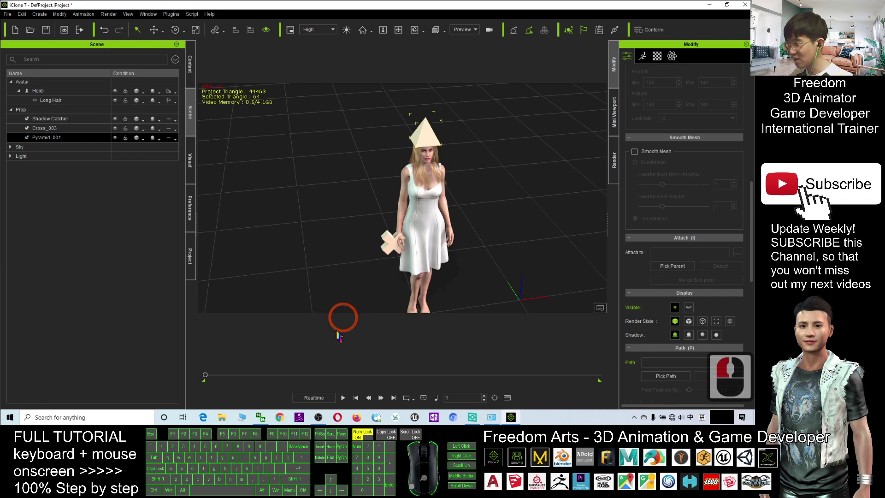
click(343, 398)
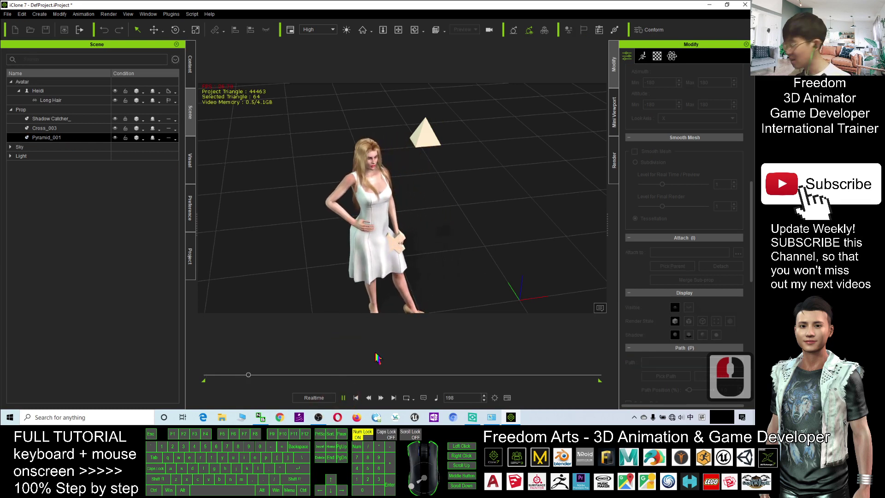
click(356, 397)
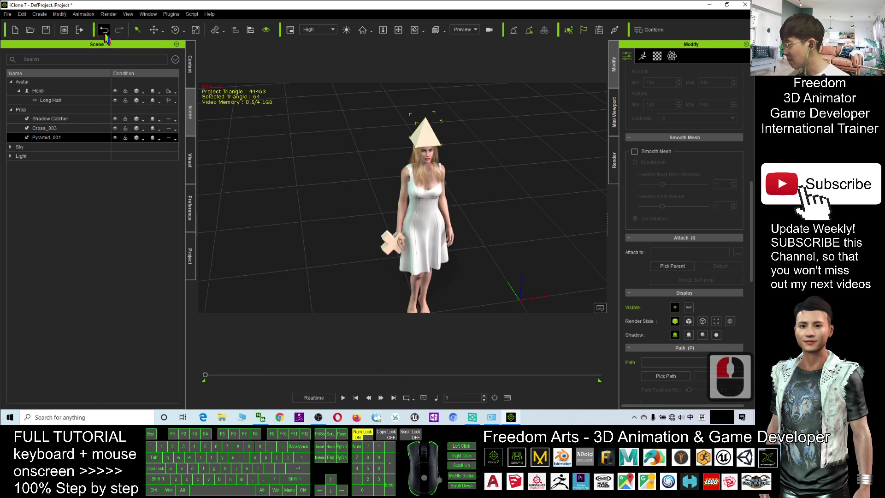
- Undo the pyramid's detachment from Heidi's head and check the hat in a short playback from the first frame
double_click(104, 31)
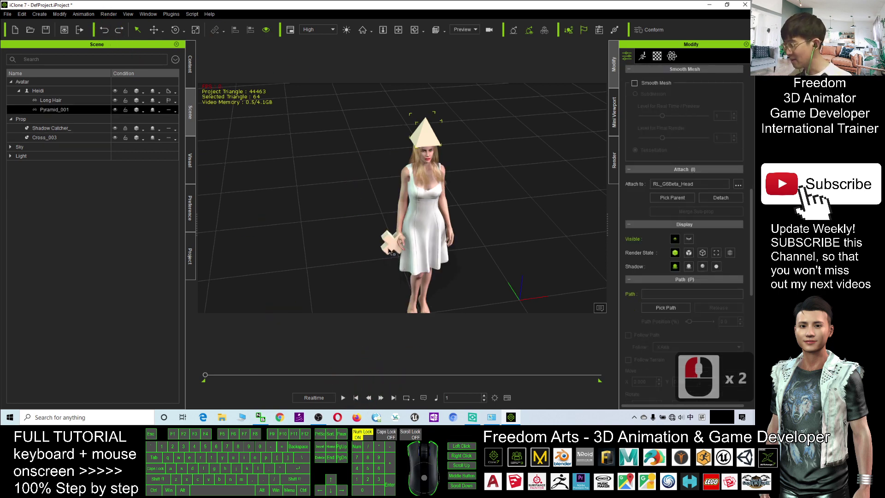
click(343, 397)
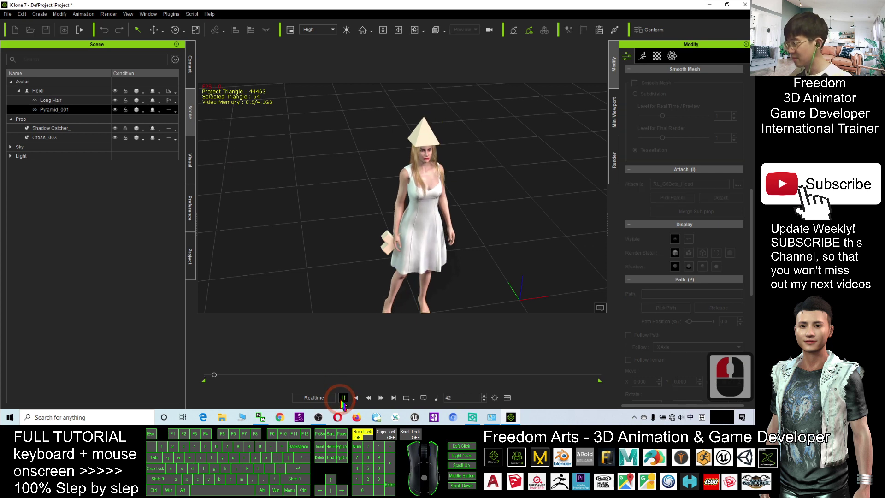
click(356, 397)
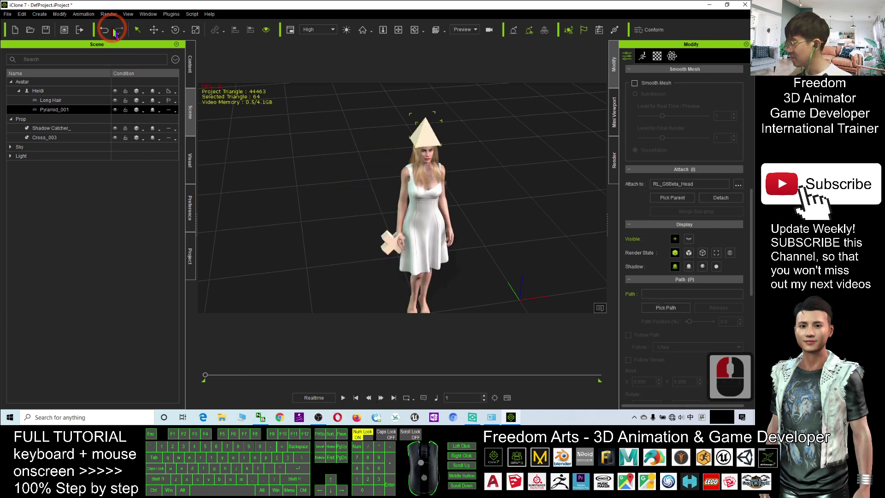
- Undo the cross's detachment from Heidi's right hand and select Cross_003 under Heidi
click(105, 30)
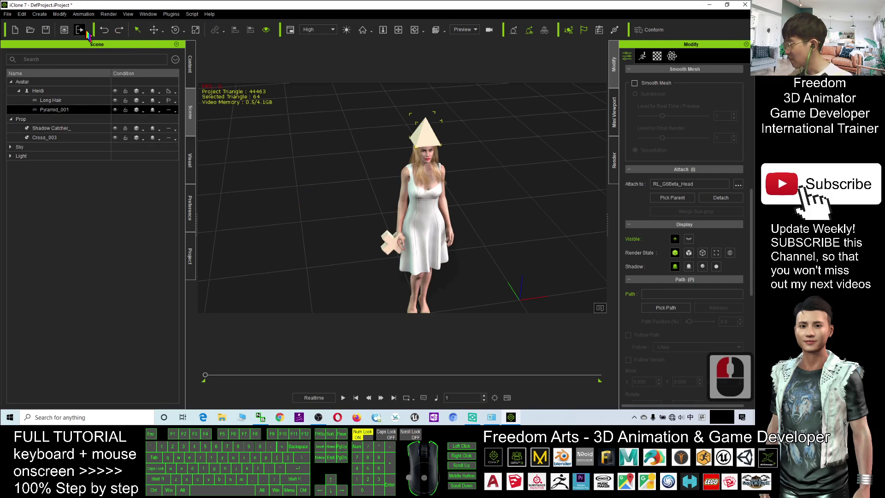
click(104, 30)
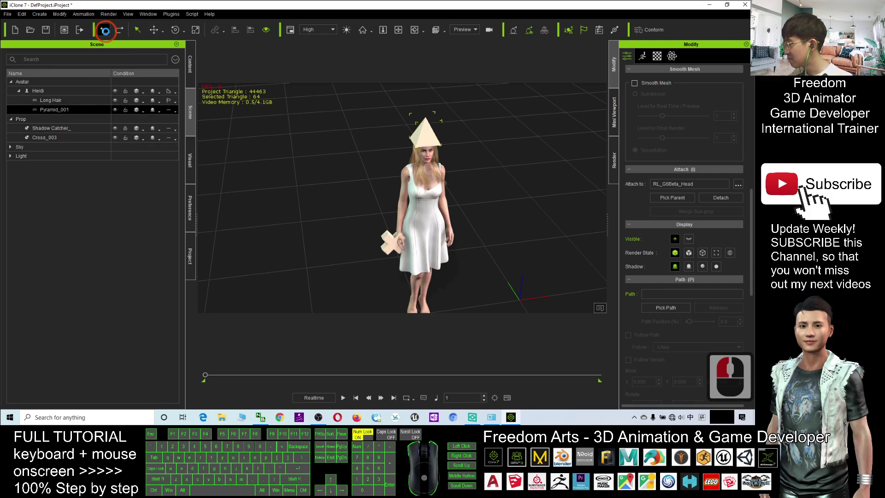
click(58, 119)
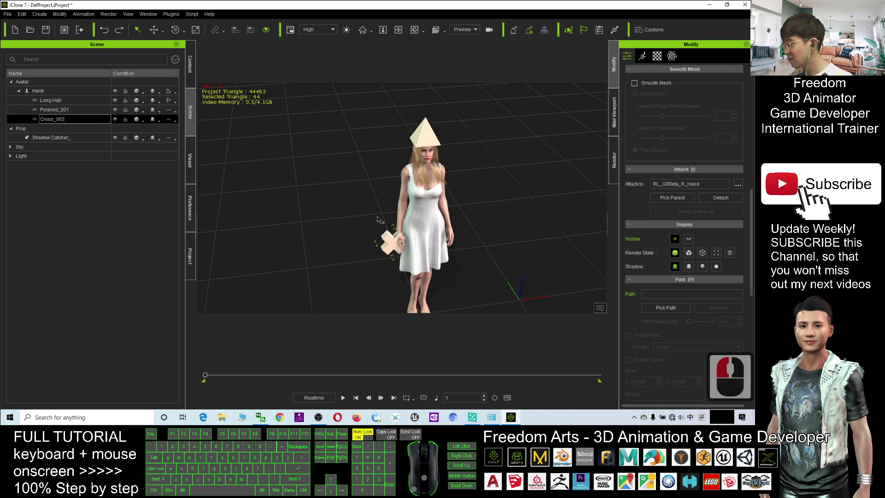
- Play the animation to check the reattached pyramid and cross together, and return to the first frame
click(343, 398)
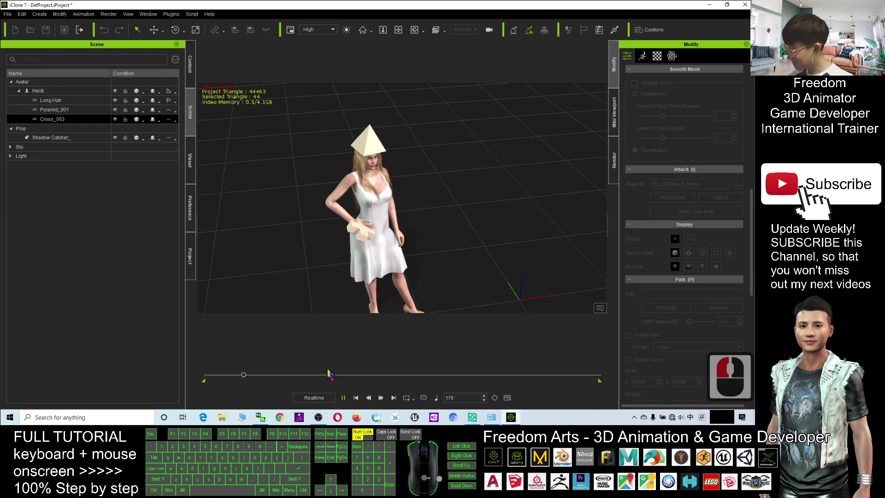
click(357, 398)
click(358, 399)
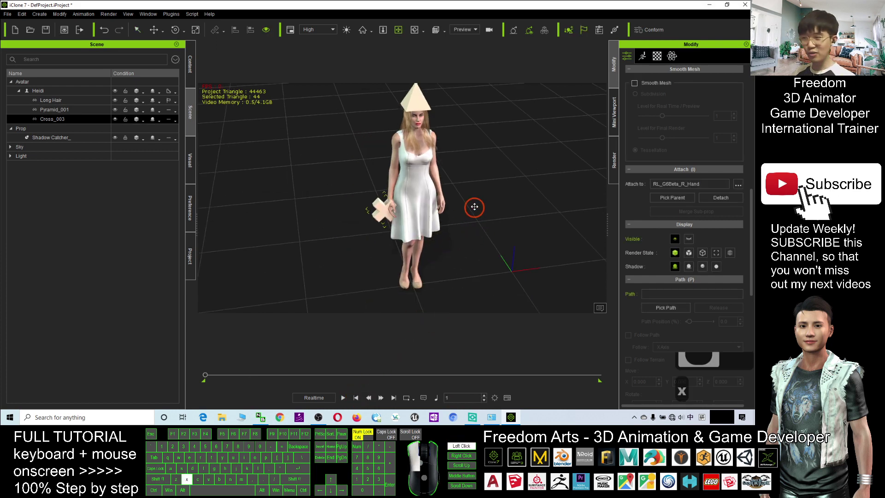
drag(481, 217, 478, 216)
key(x)
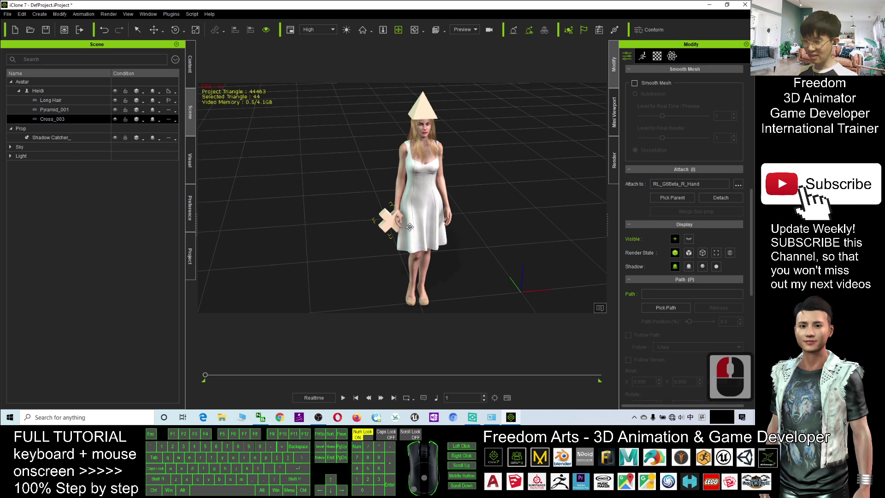
key(x)
mouse_move(433, 236)
mouse_down()
mouse_move(421, 228)
mouse_move(419, 237)
mouse_up()
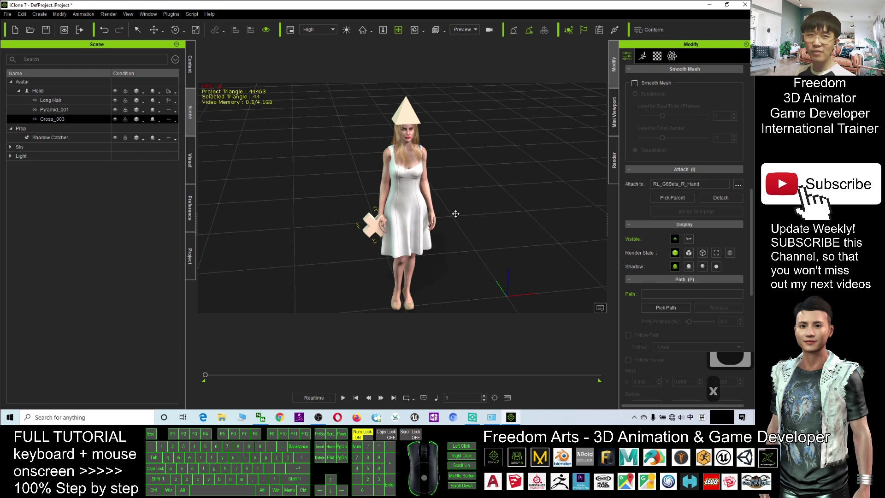
key(x)
drag(442, 240, 450, 216)
key(x)
middle_drag(450, 216, 449, 222)
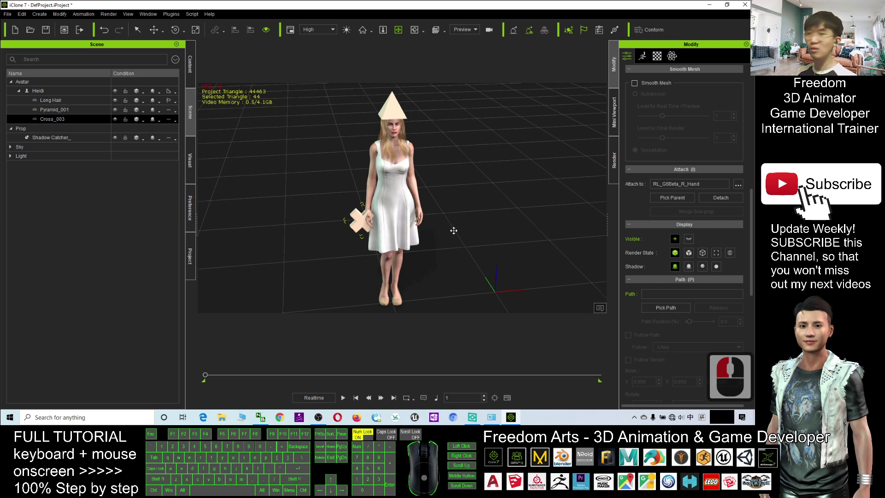
key(x)
mouse_move(427, 249)
mouse_down()
mouse_move(357, 251)
mouse_move(409, 246)
mouse_up()
key(c)
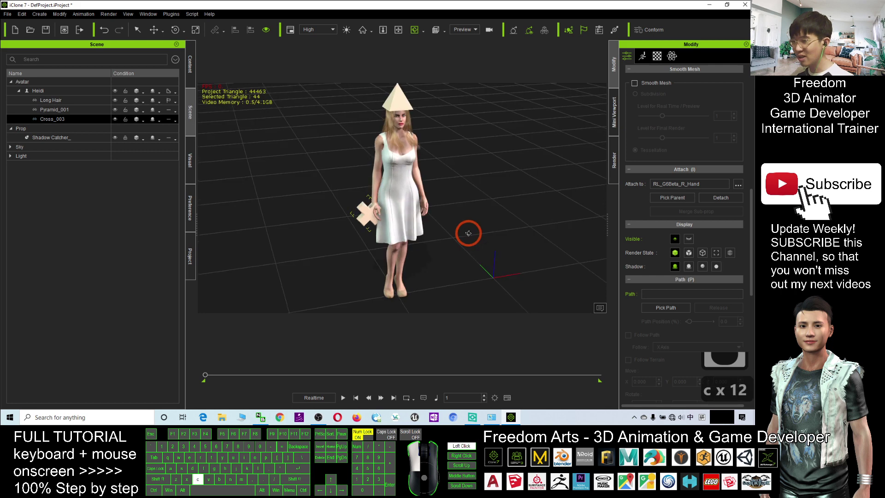
scroll(406, 220, up, 4)
scroll(407, 221, up, 2)
scroll(406, 221, down, 4)
key(x)
drag(399, 218, 402, 250)
scroll(400, 223, up, 3)
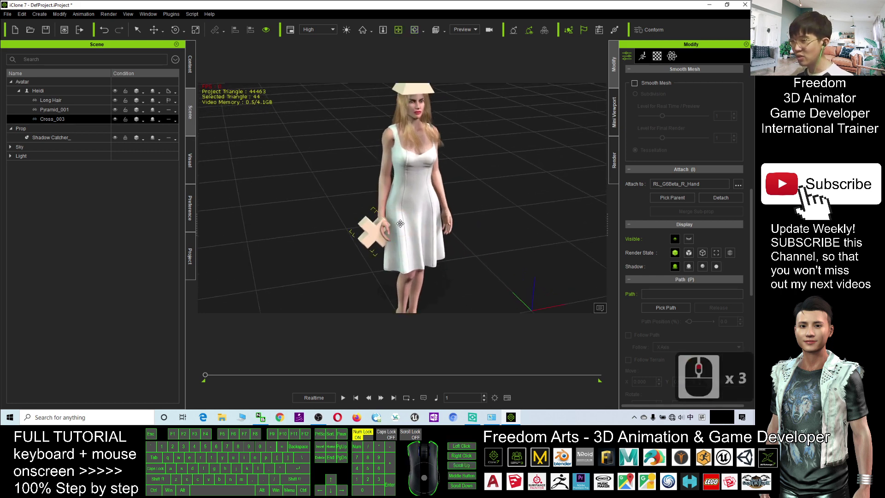
key(x)
key(c)
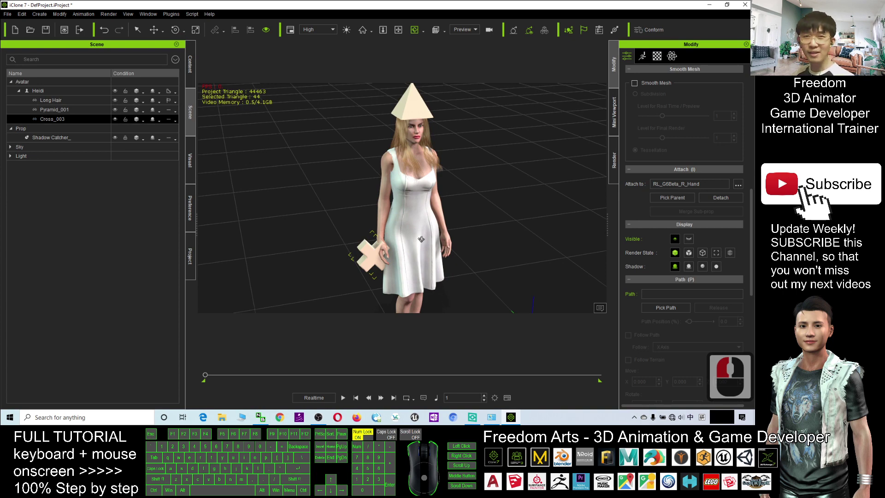
key(x)
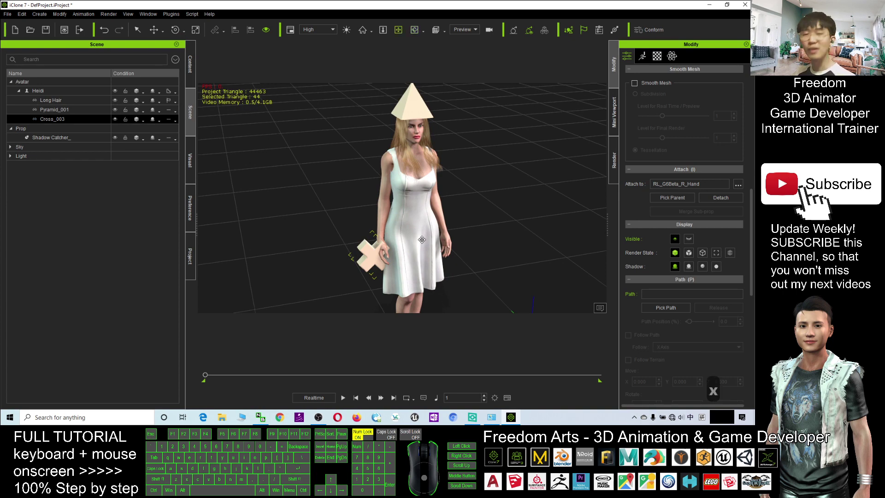
- Play the animation and examine the pyramid hat and the cross up close as Heidi moves
scroll(417, 243, down, 7)
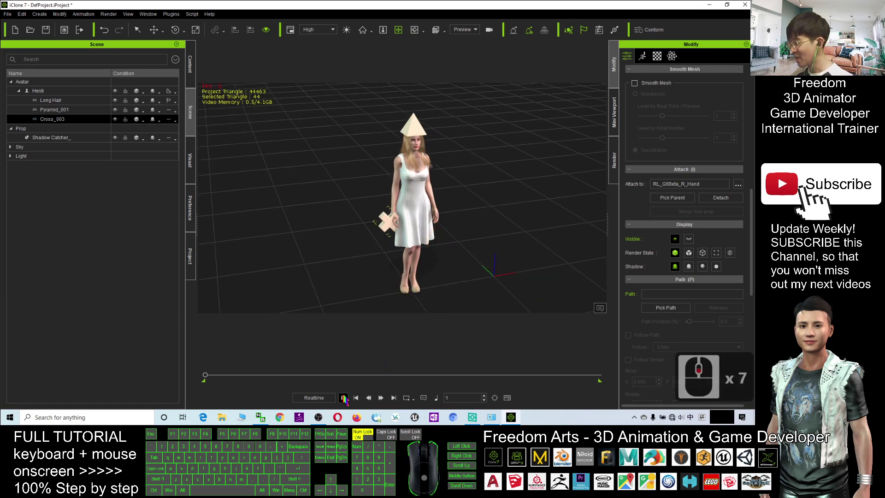
click(343, 398)
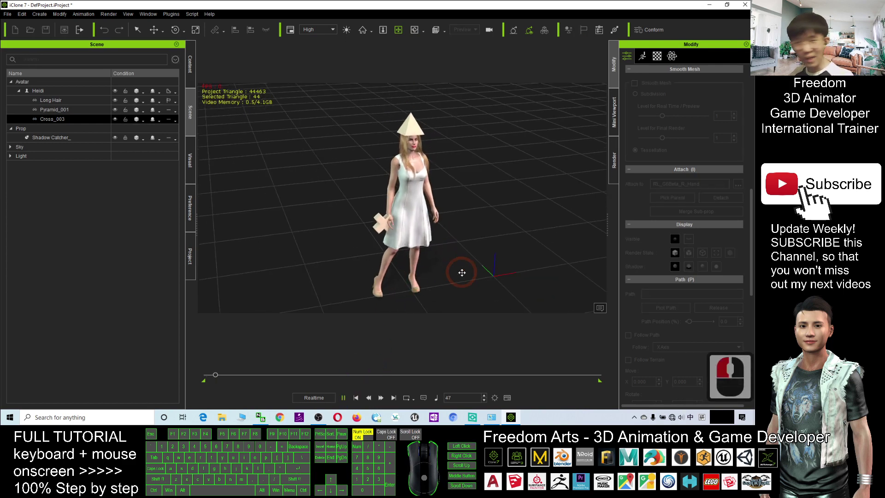
click(446, 265)
scroll(409, 198, up, 6)
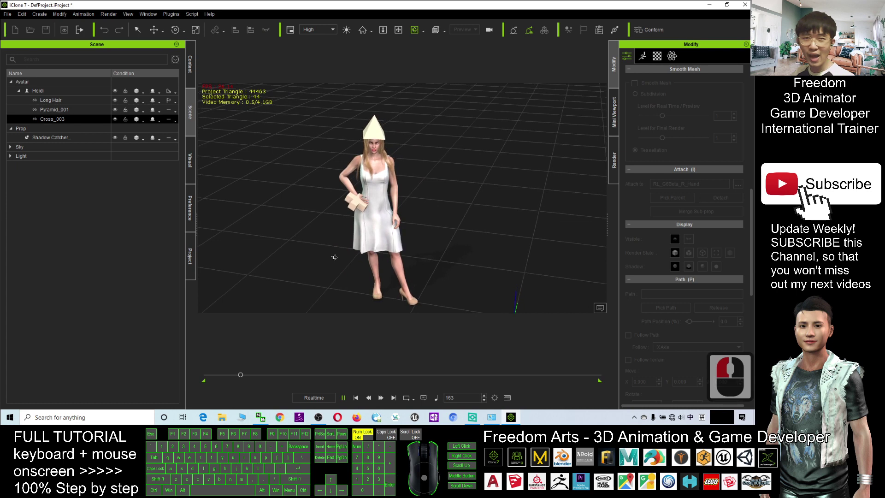
key(x)
drag(401, 190, 400, 221)
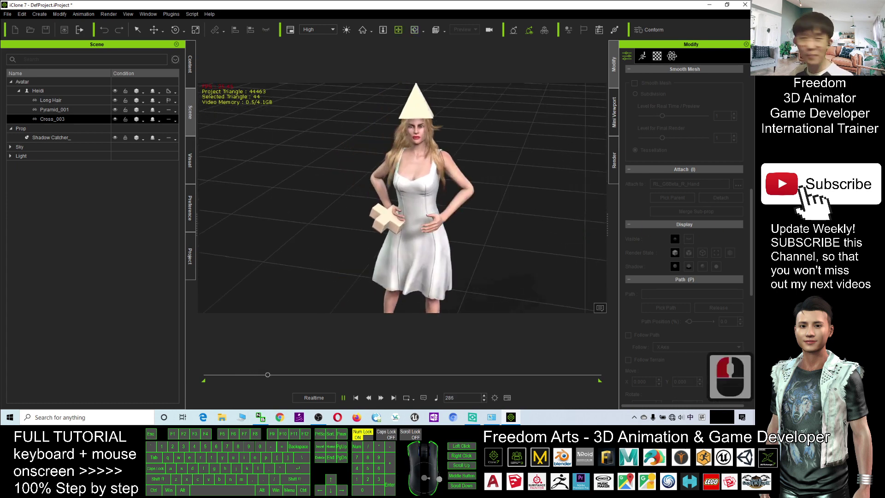